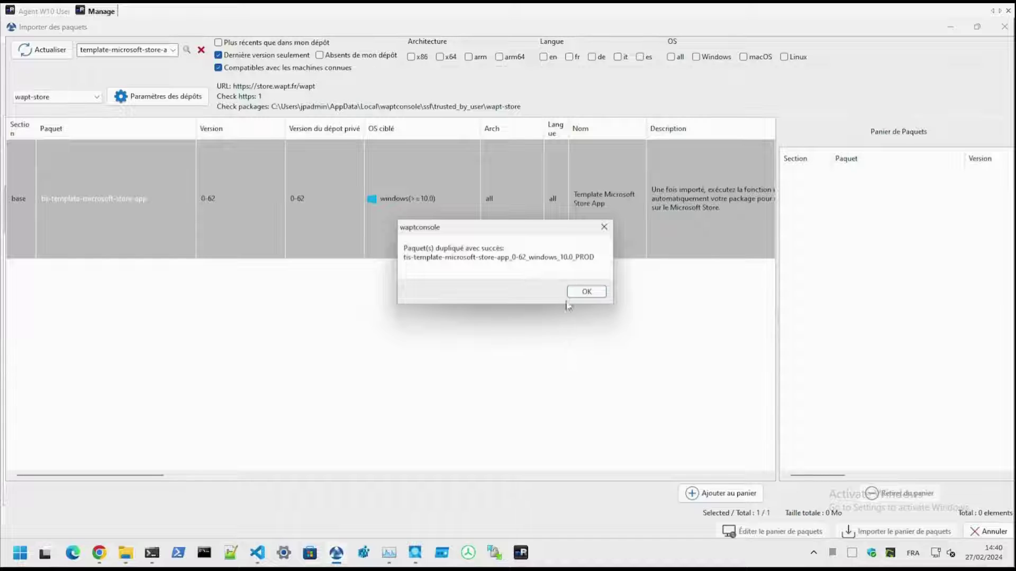
- Start the update-package action for tis-template-microsoft-store-app from the private repository, accepting the warning, and set the new package maturity to PROD
left_click(577, 293)
left_click(232, 211)
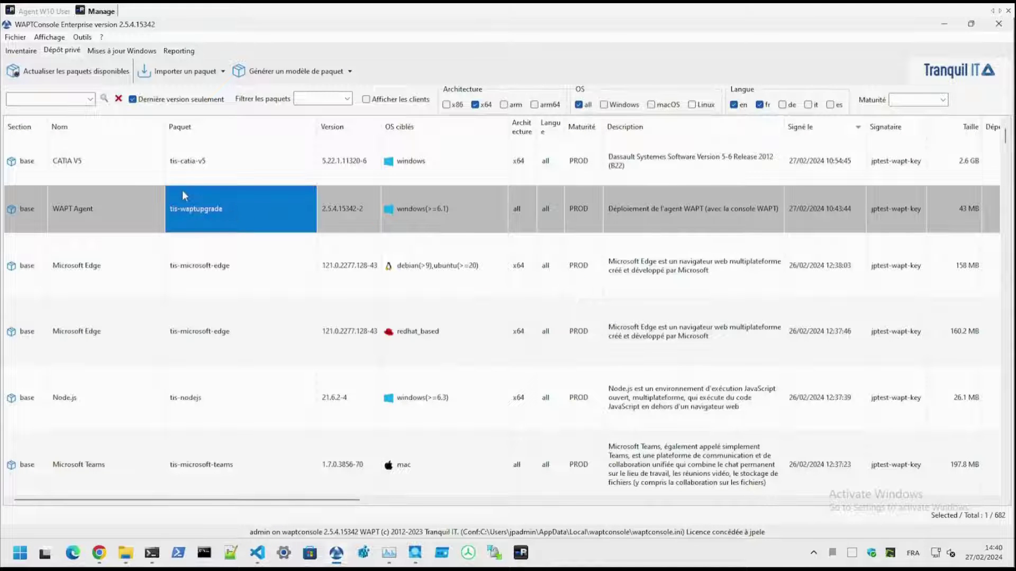
left_click(239, 191)
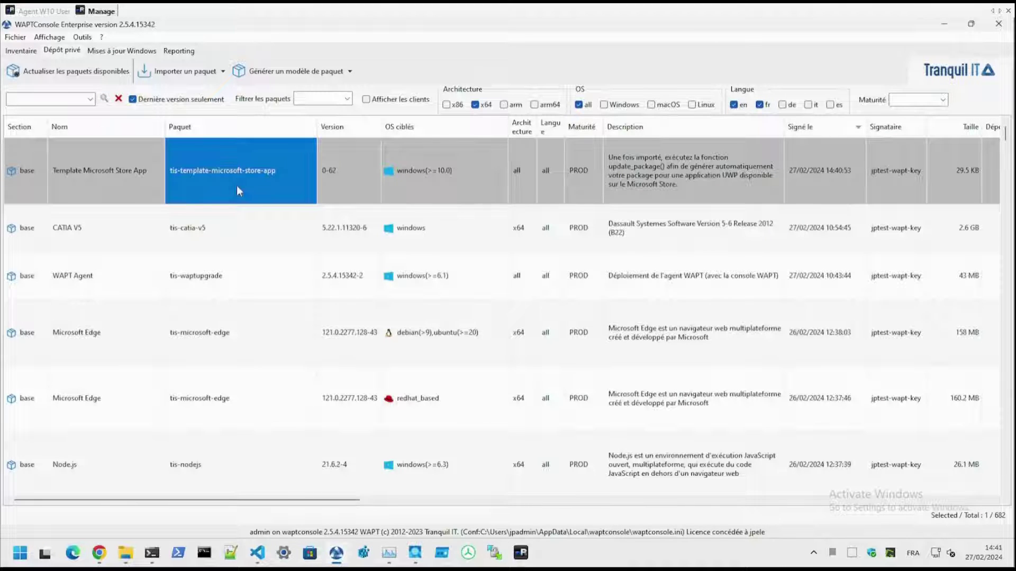
right_click(239, 191)
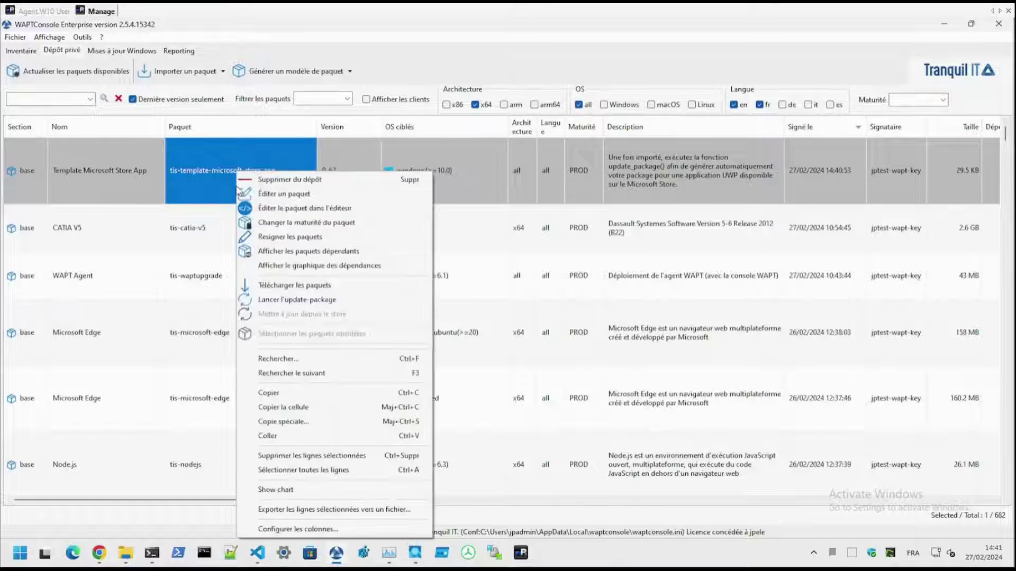
left_click(338, 301)
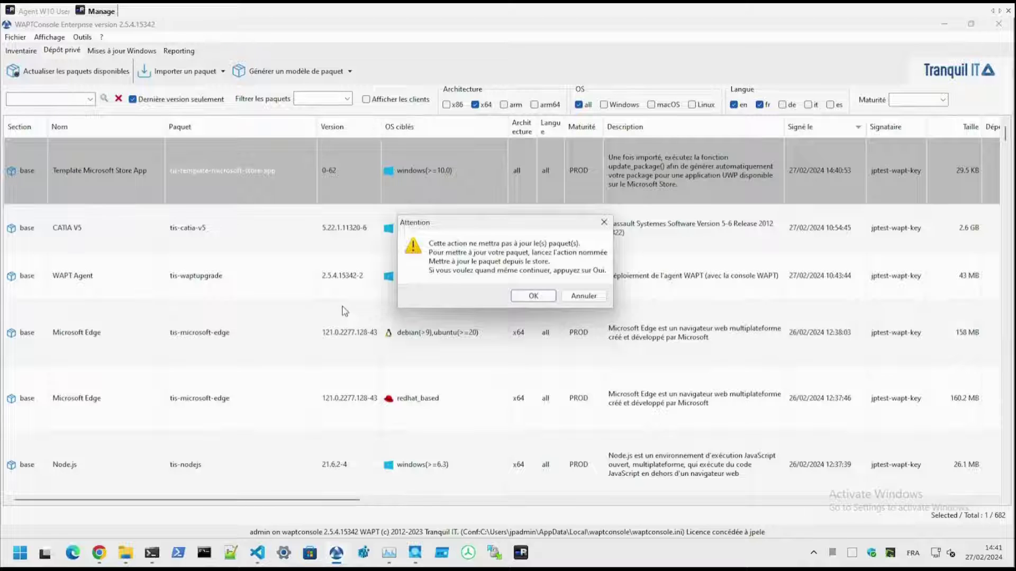
left_click(533, 296)
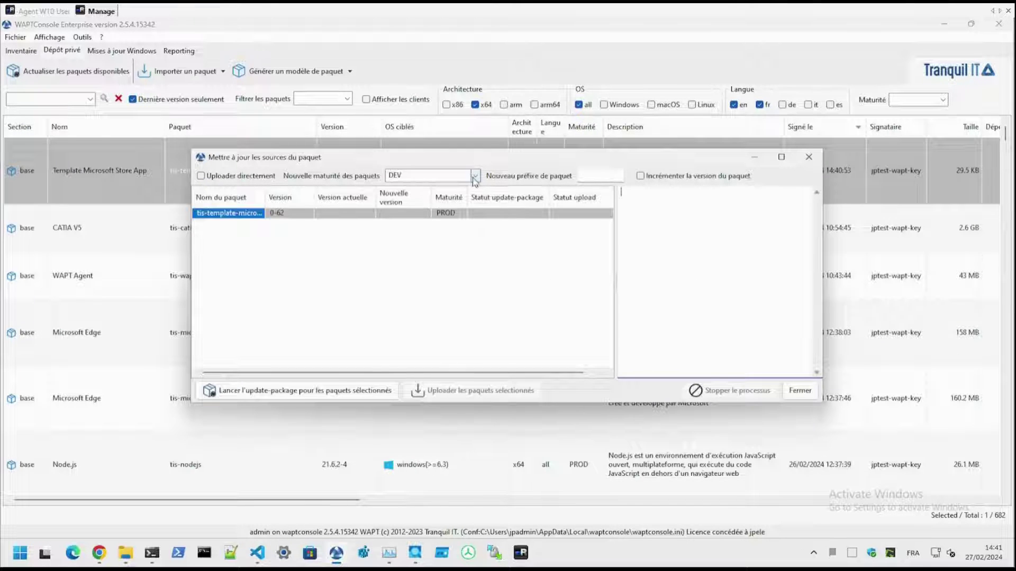
left_click(475, 177)
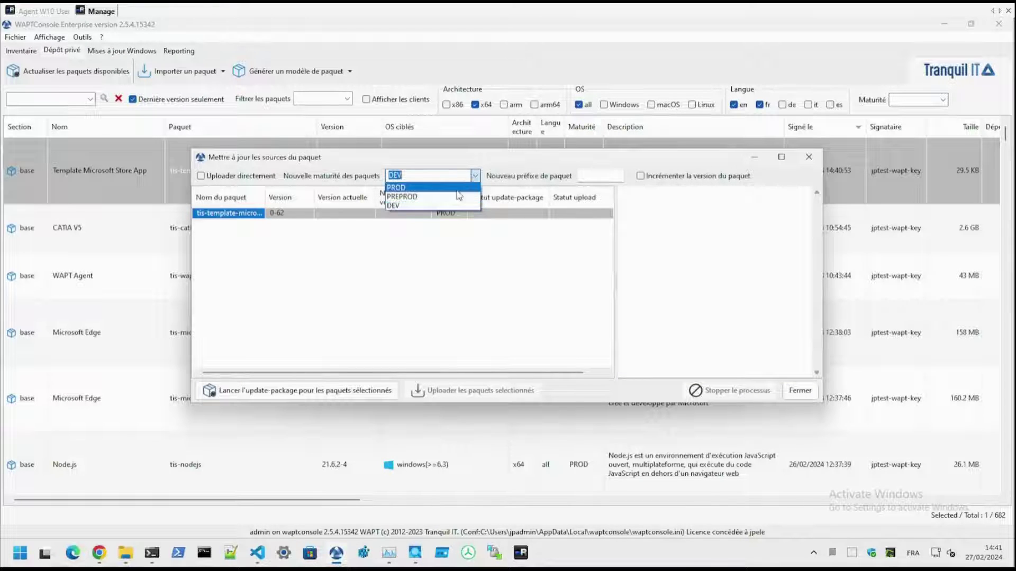
left_click(397, 188)
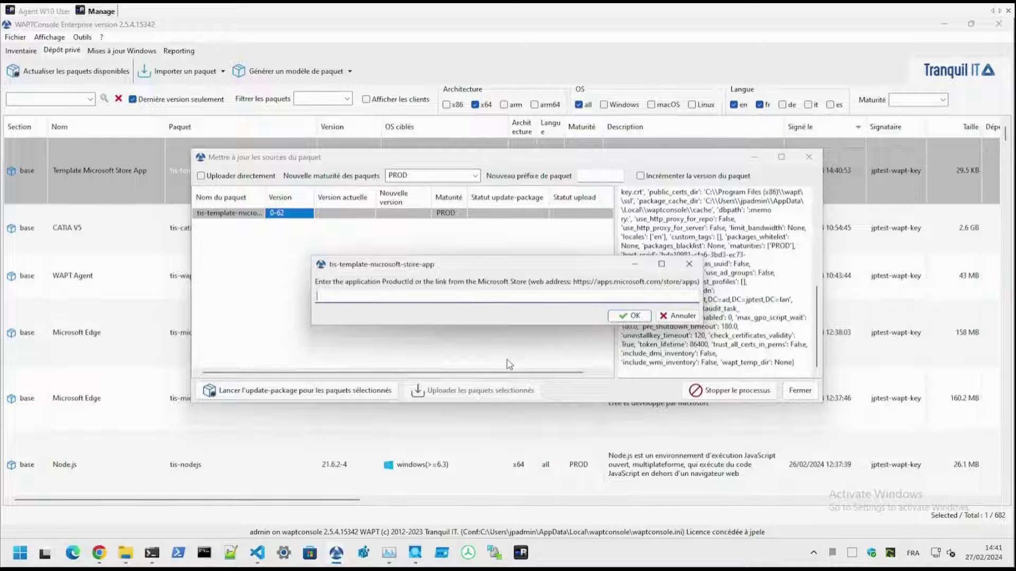
- Switch to Chrome, search Google for "microsoft store apps" and open the Microsoft Store - Windows Apps result
left_click(89, 555)
left_click(319, 31)
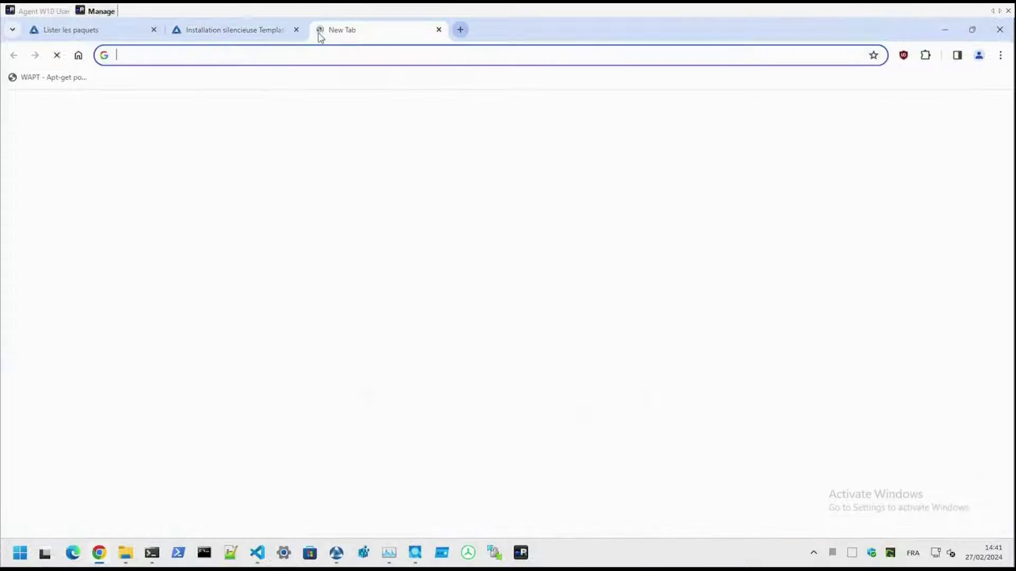
type("micros")
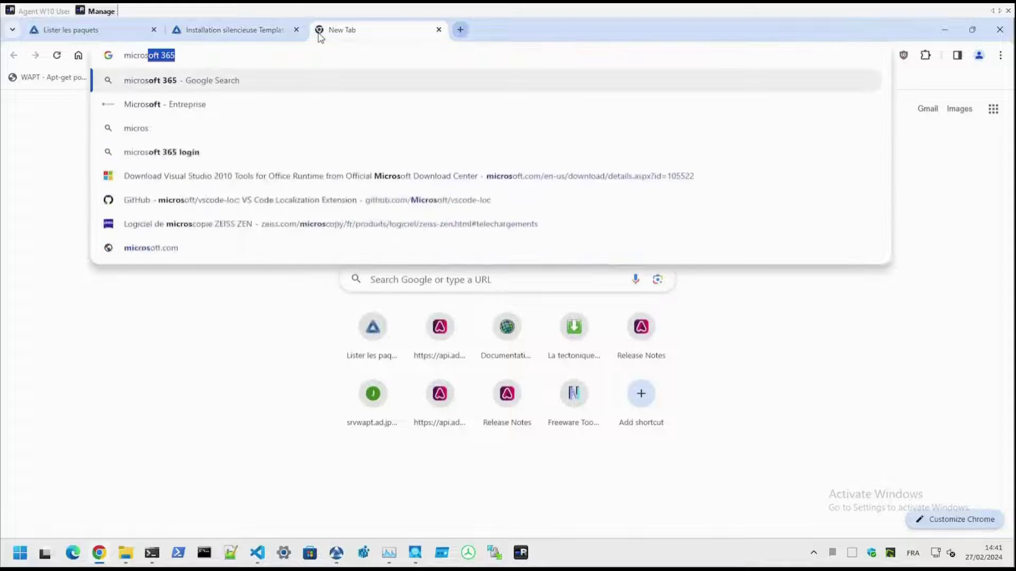
type("oft store apps")
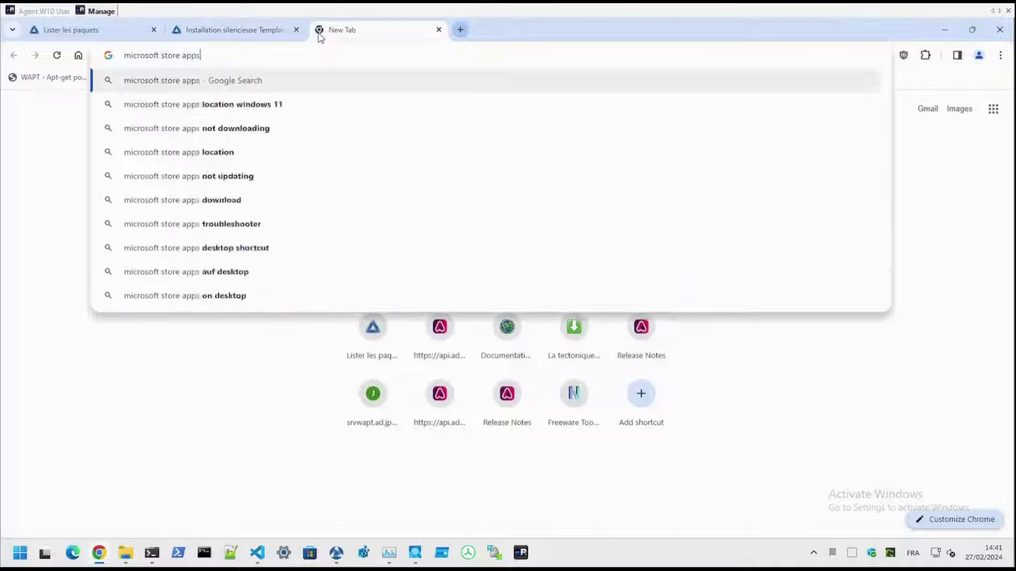
key("Return")
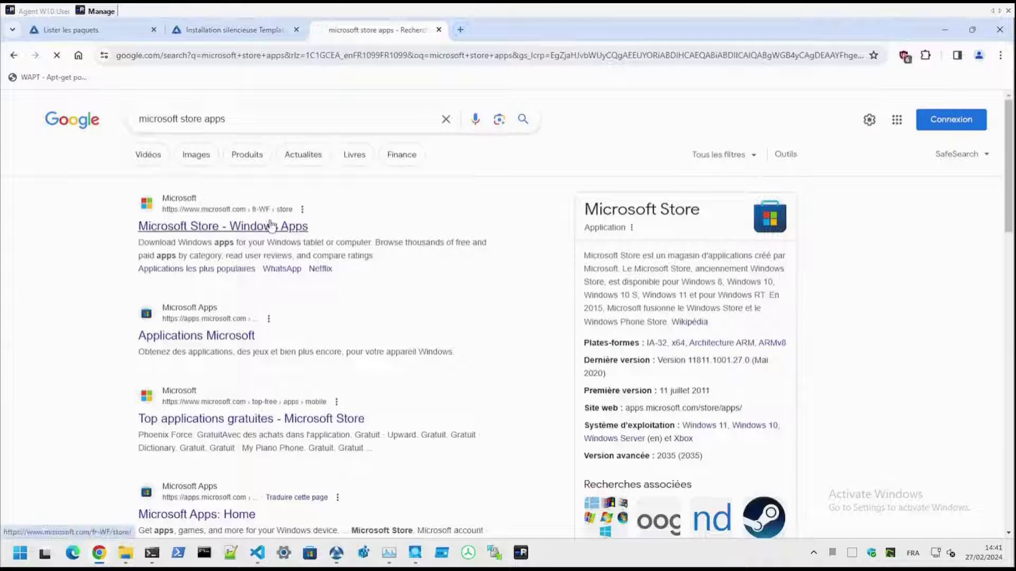
left_click(271, 227)
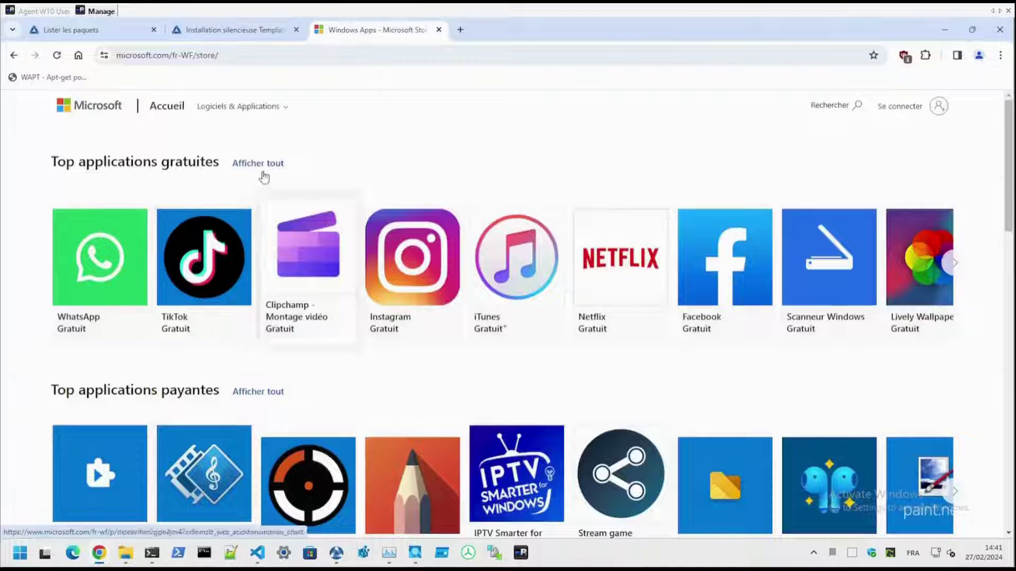
- Check the Microsoft Store app on the Agent W10 User machine and browse the app categories on the Microsoft web store
left_click(30, 12)
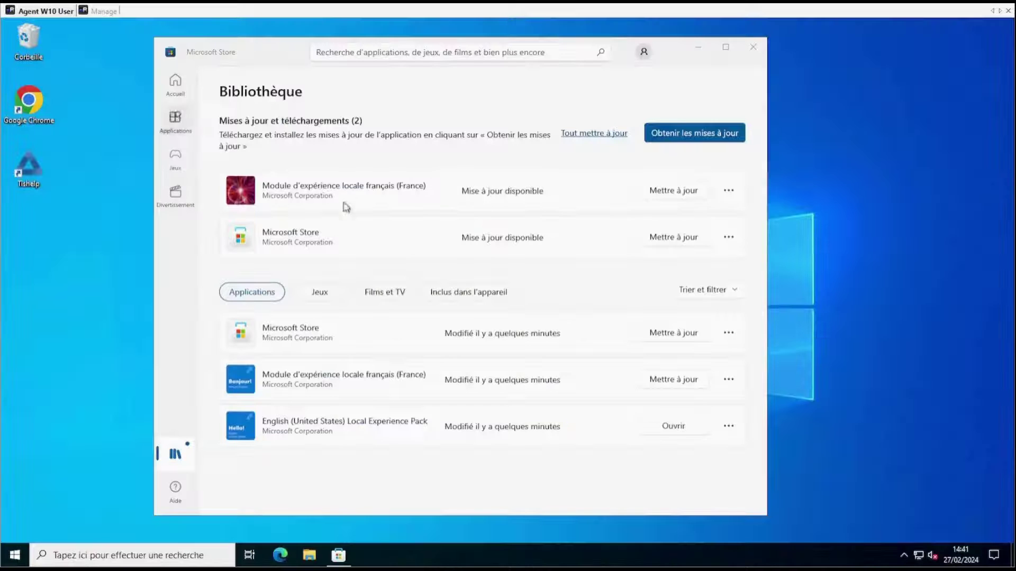
left_click(407, 51)
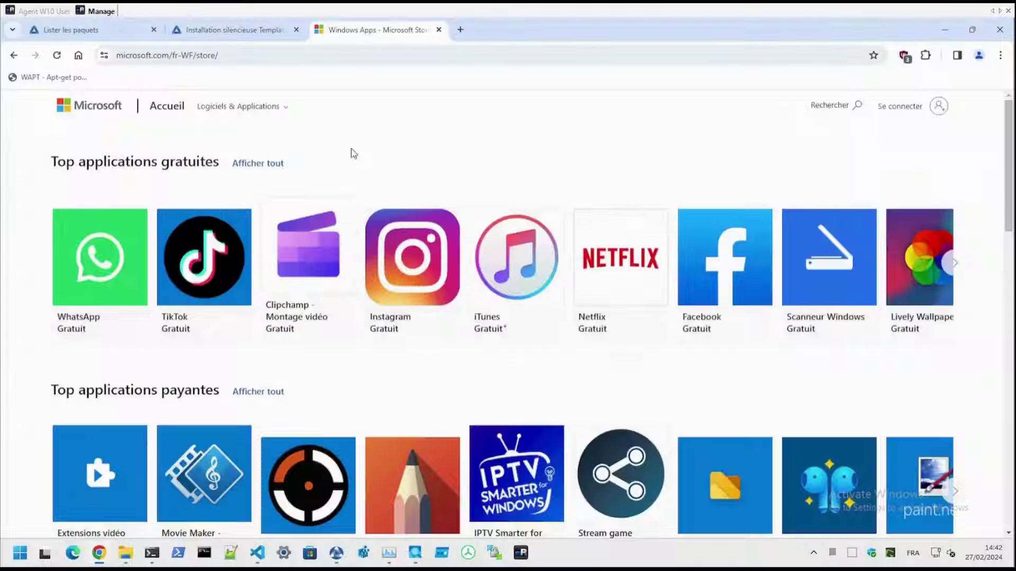
scroll(352, 154, "down", 3)
scroll(352, 154, "down", 10)
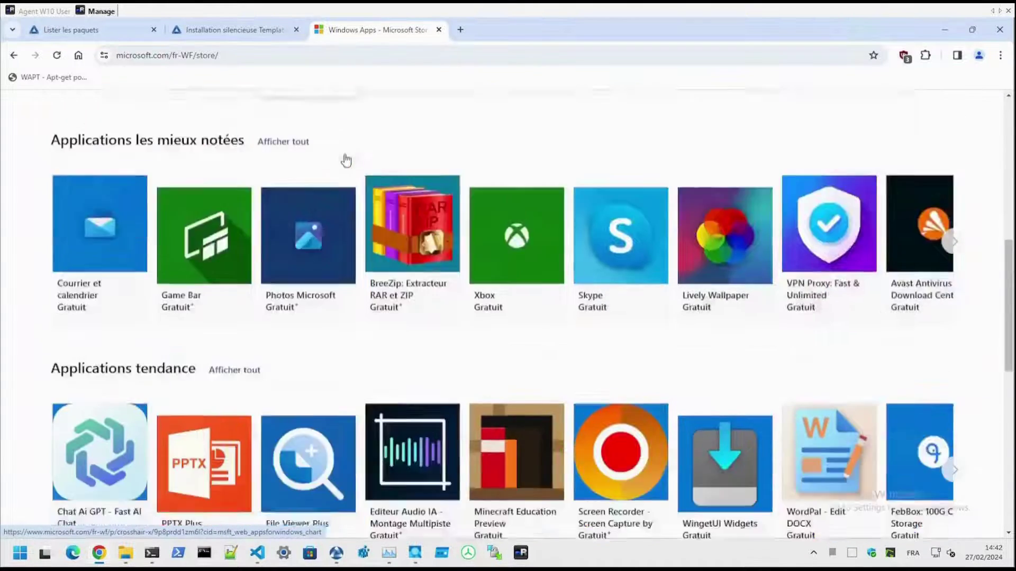
scroll(344, 155, "up", 12)
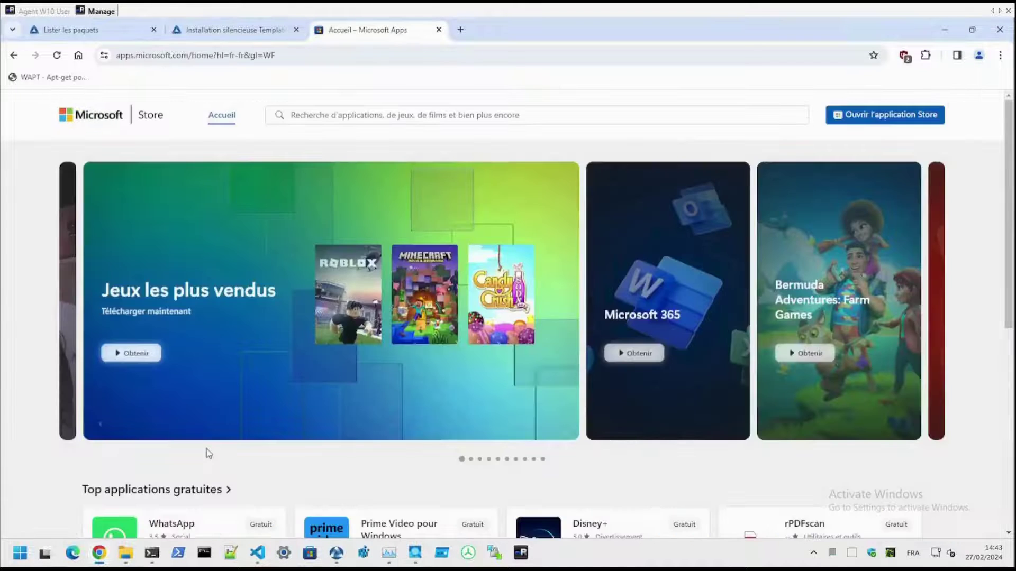
- Open WhatsApp from the top free apps on apps.microsoft.com and highlight its product ID in the page address
scroll(209, 454, "down", 3)
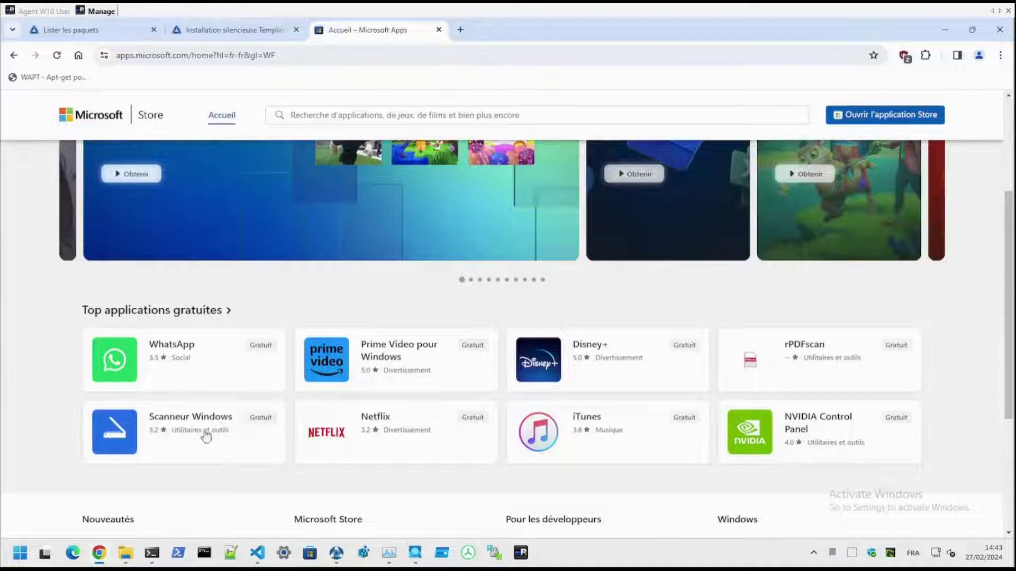
left_click(166, 362)
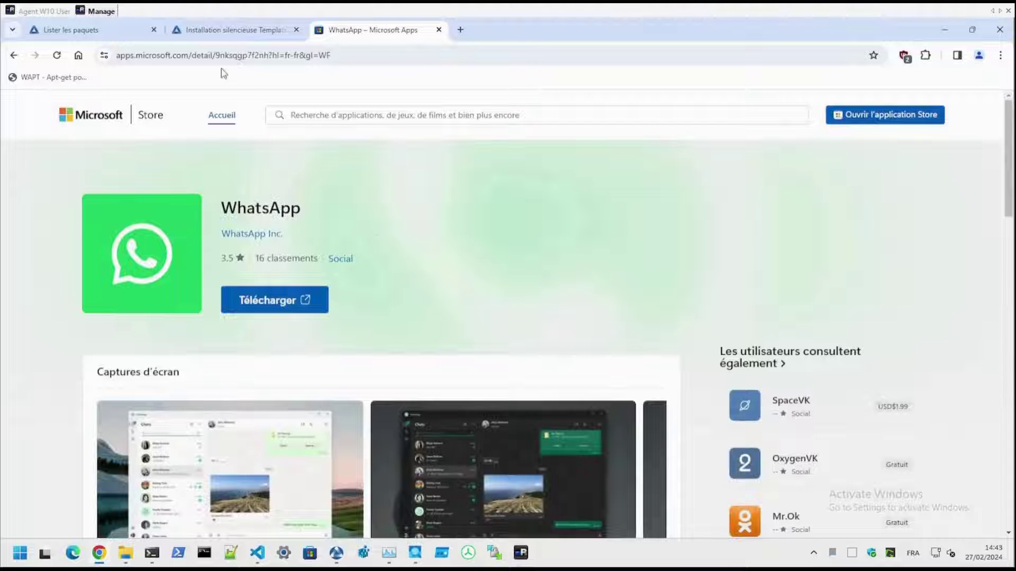
double_click(232, 56)
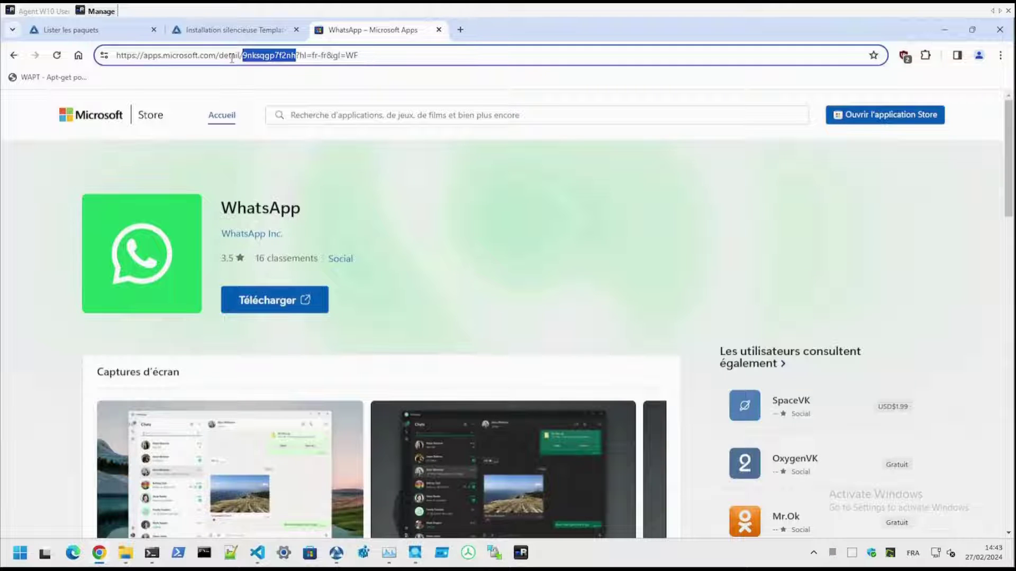
- Review WhatsApp's details on its web page and in the Microsoft Store app on the Agent W10 User machine
scroll(423, 192, "down", 5)
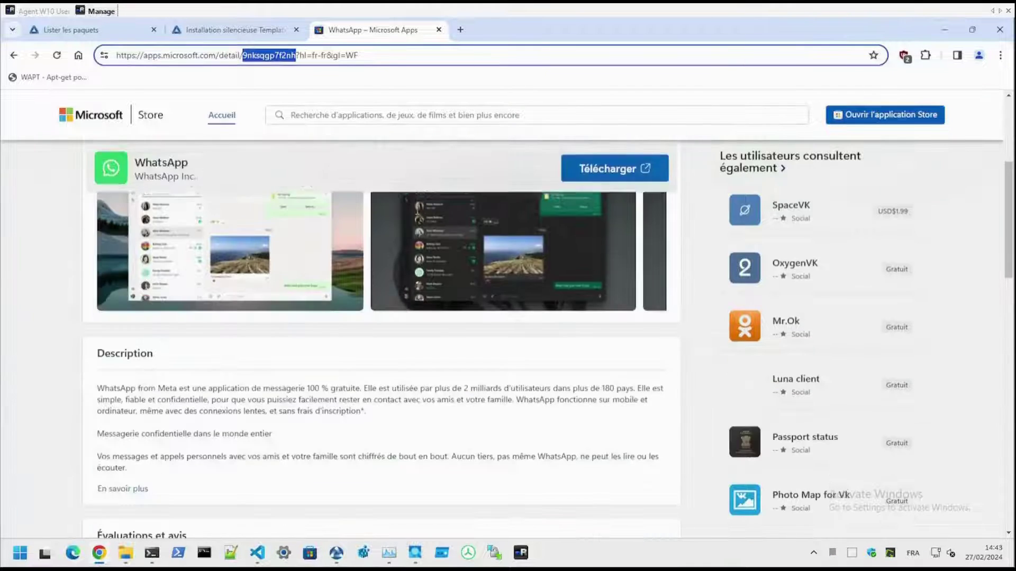
scroll(415, 214, "down", 4)
scroll(415, 214, "down", 6)
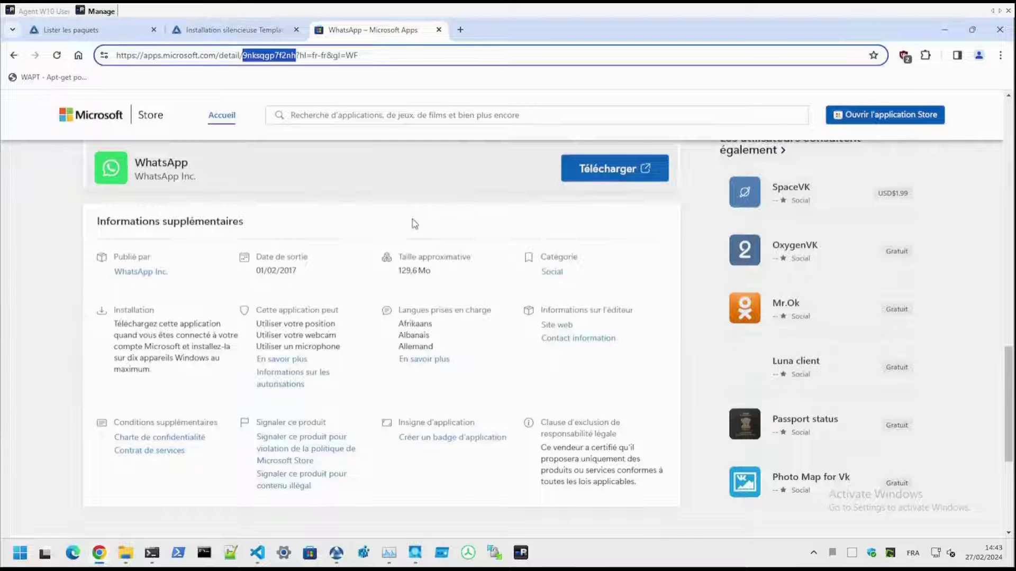
scroll(413, 222, "up", 5)
scroll(414, 225, "up", 6)
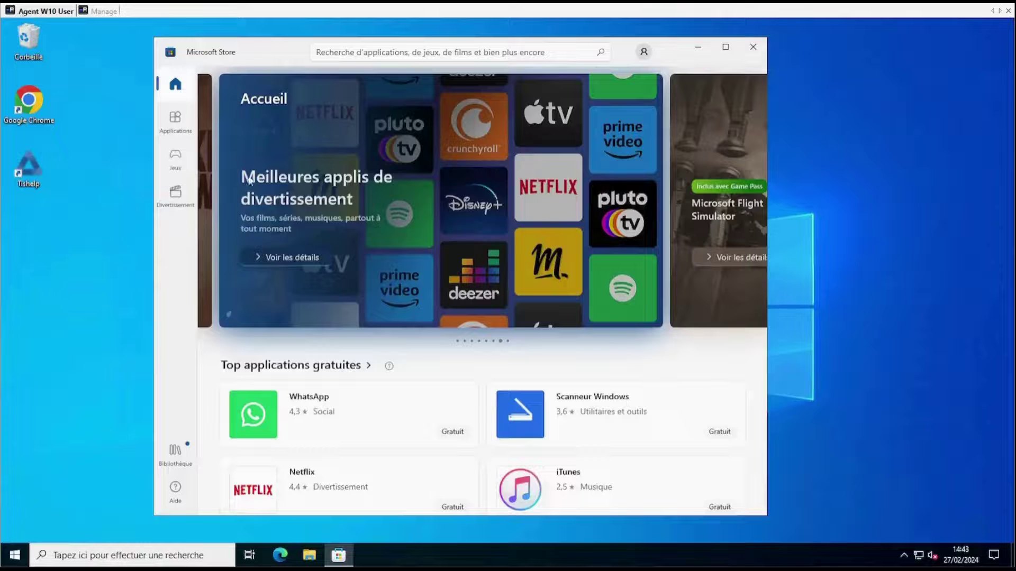
left_click(306, 419)
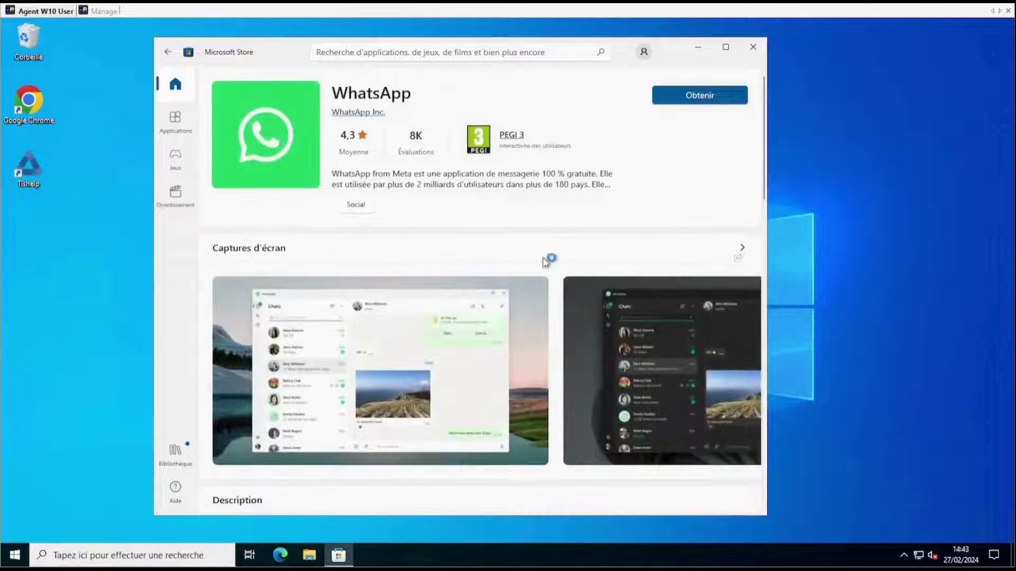
scroll(692, 261, "down", 5)
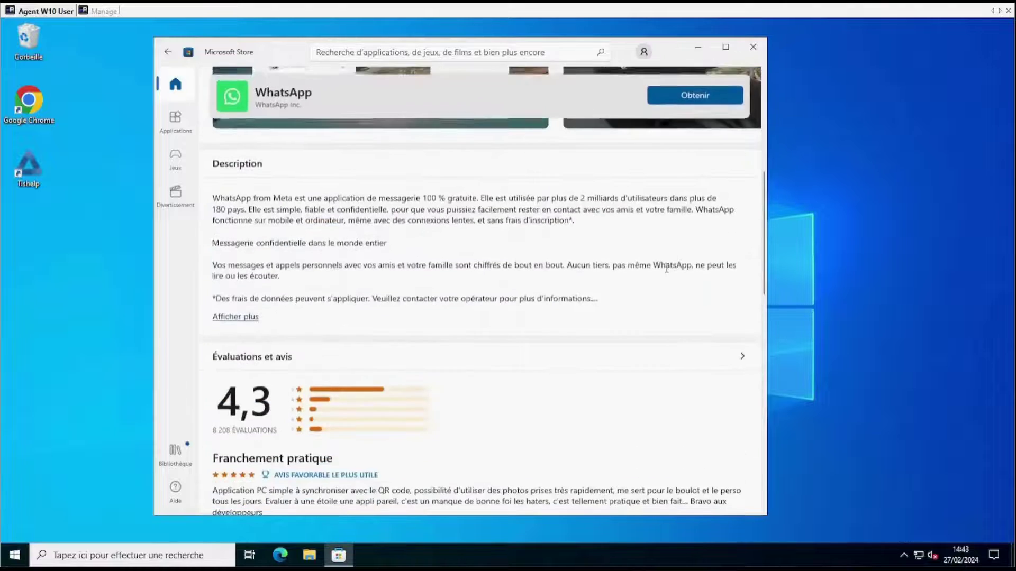
left_click(102, 11)
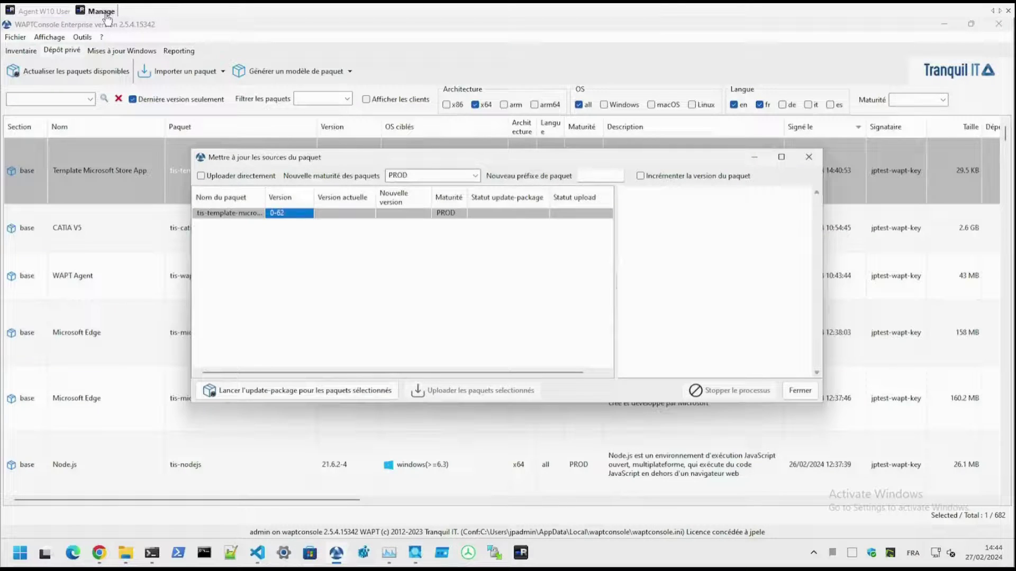
left_click(275, 392)
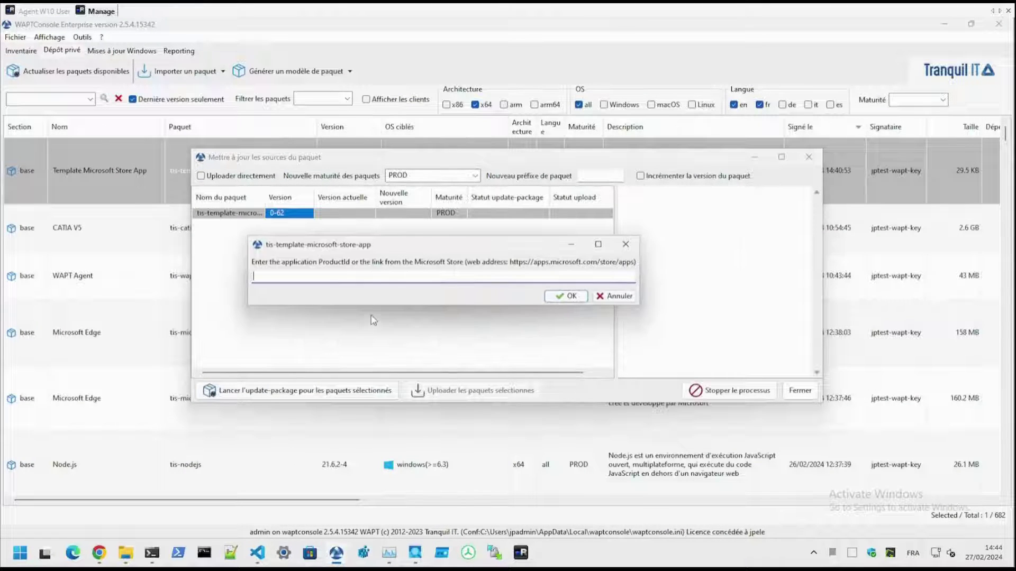
type("https://www.microsoft.com/store/productId/9NKSQGP7F2NH?ocid=pdpshare")
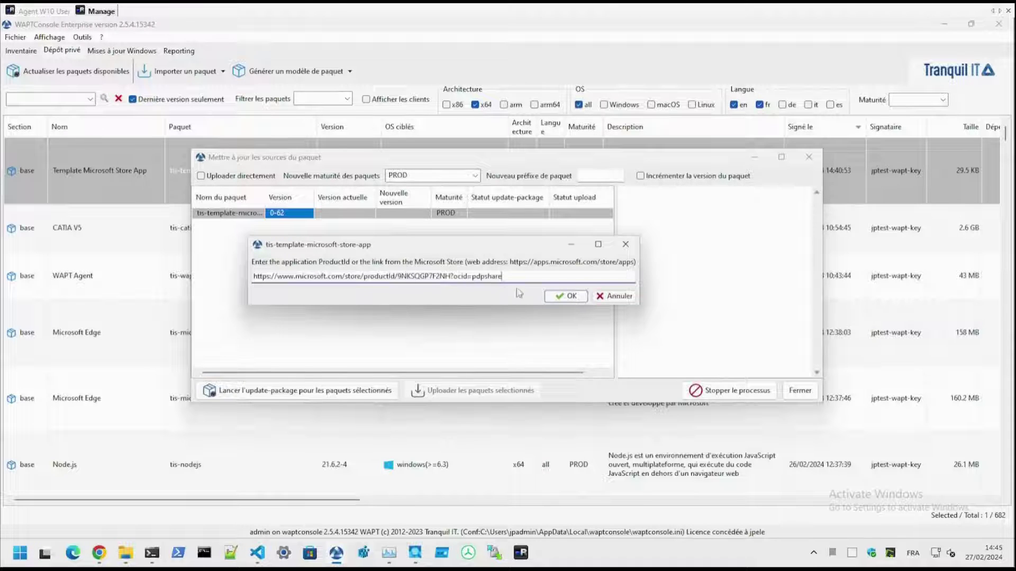
left_click(564, 297)
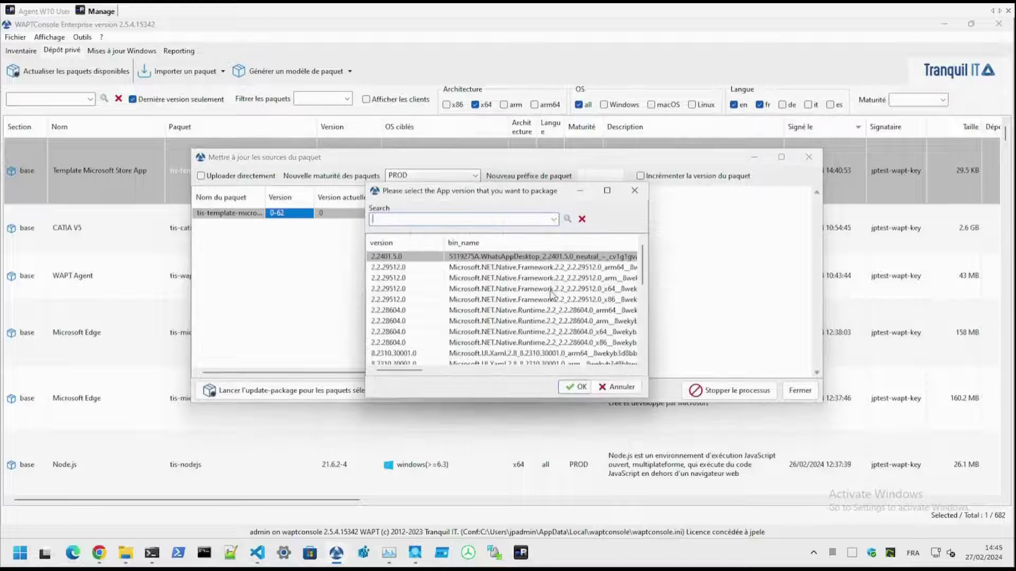
- Enlarge the app version list, choose WhatsAppDesktop version 2.2401.5.0 for all architectures and confirm it
left_click(608, 191)
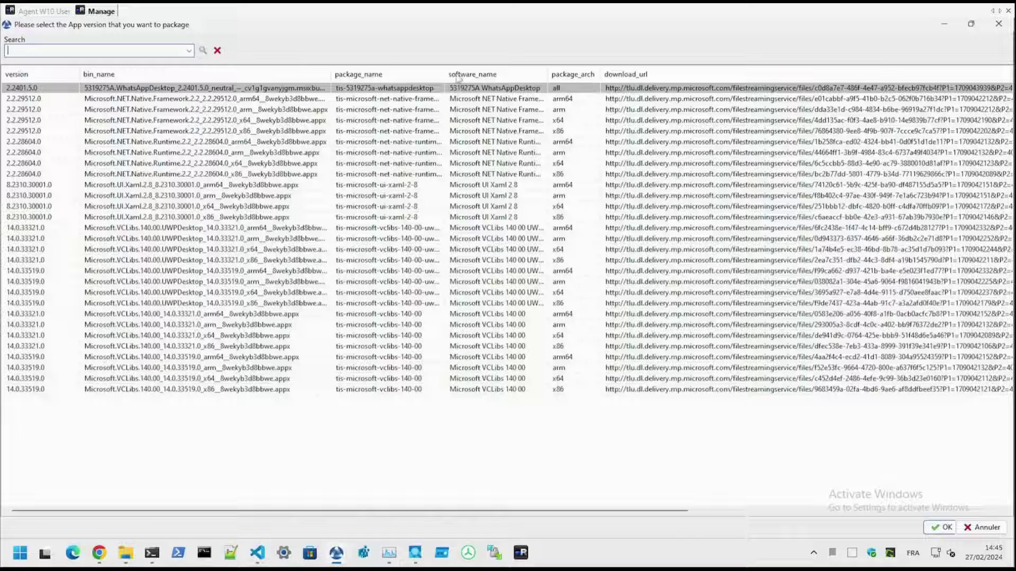
double_click(426, 89)
left_click(46, 89)
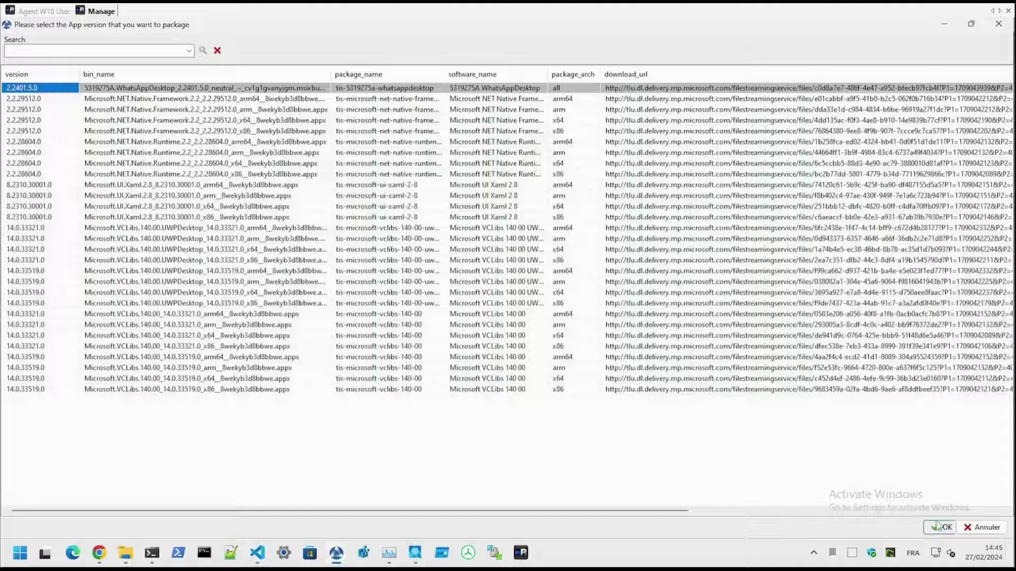
left_click(953, 531)
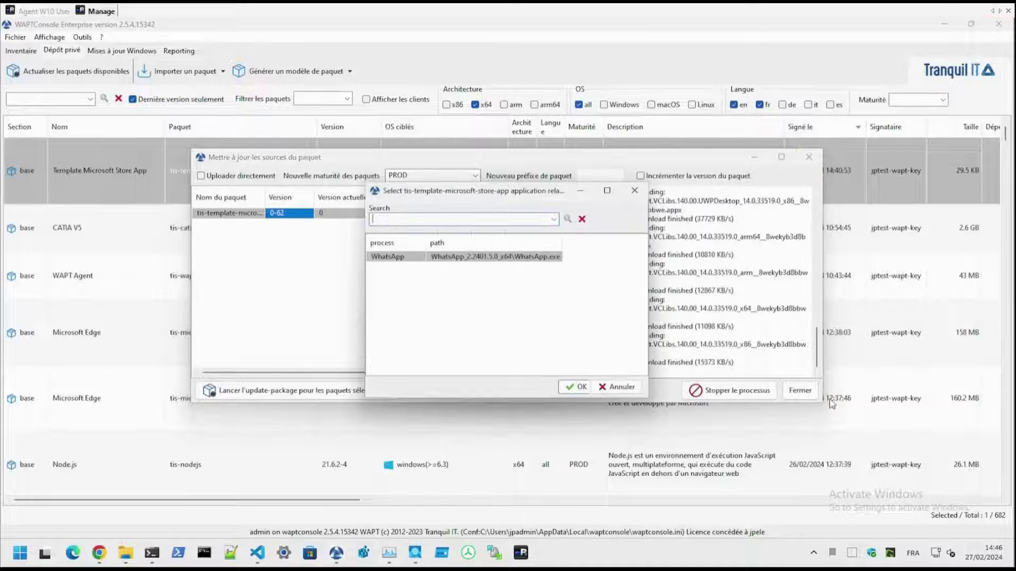
- Enlarge the impacted processes list, select the WhatsApp process and confirm the selection
left_click(607, 190)
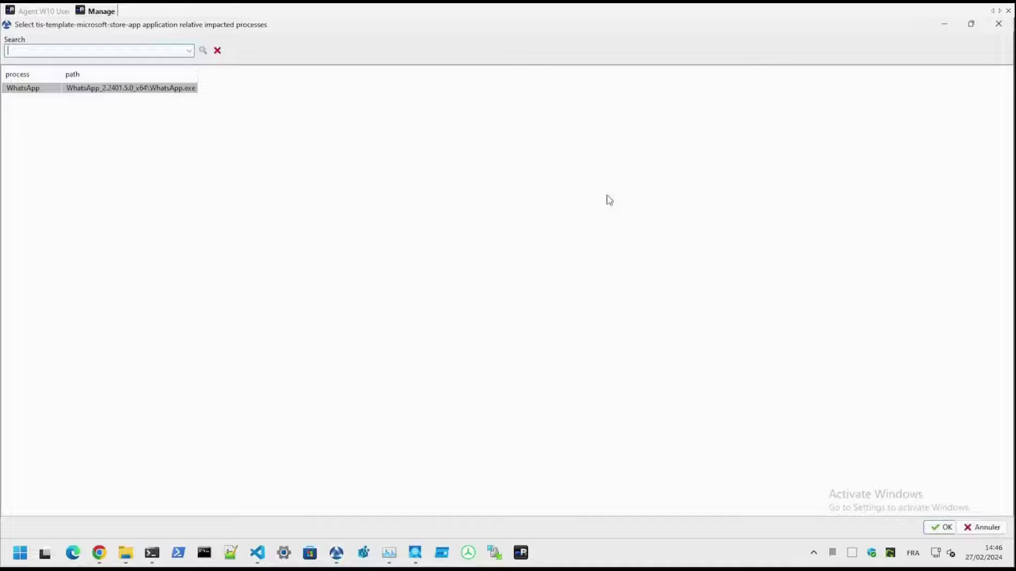
left_click(53, 91)
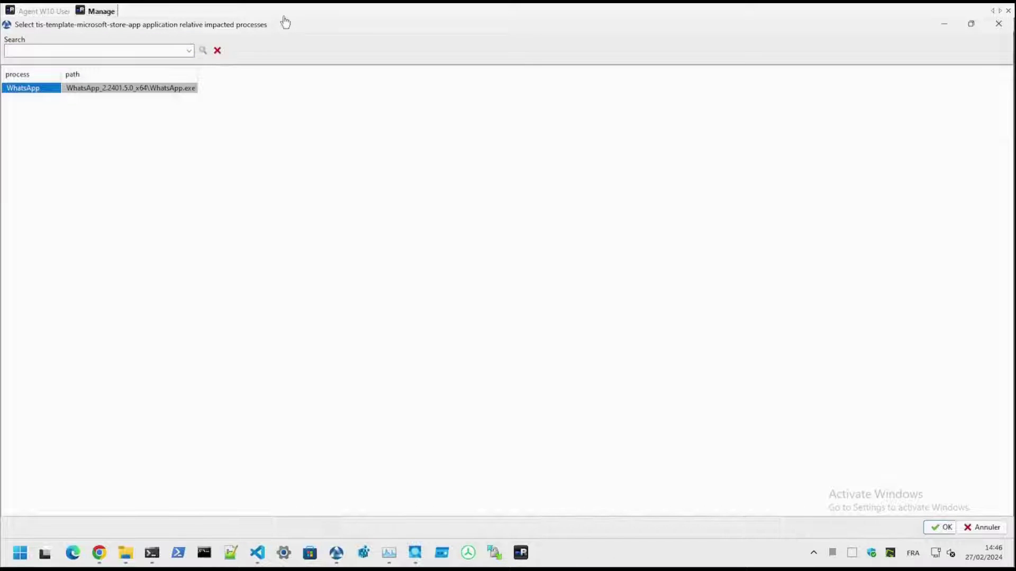
left_click(496, 218)
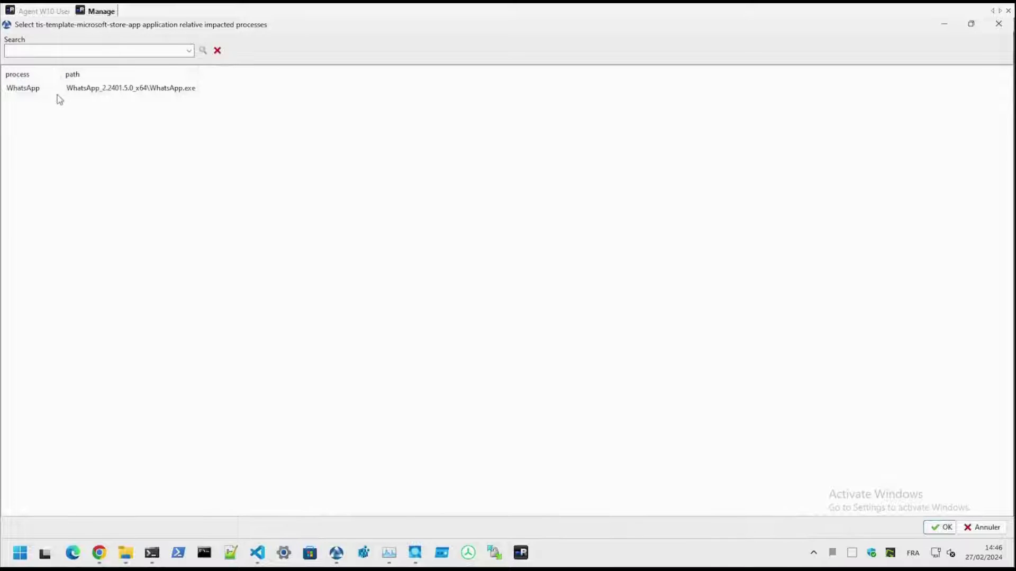
left_click(40, 90)
left_click(938, 528)
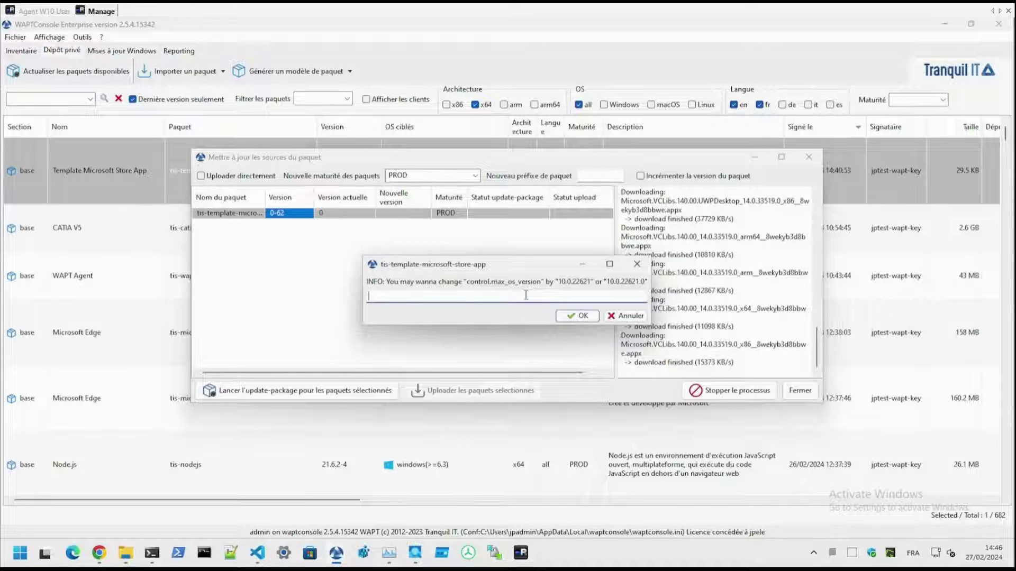
- Leave the maximum OS version blank and keep WhatsApp as the self-service name
type("10.0.22000")
key("ctrl+a")
key("BackSpace")
left_click(579, 316)
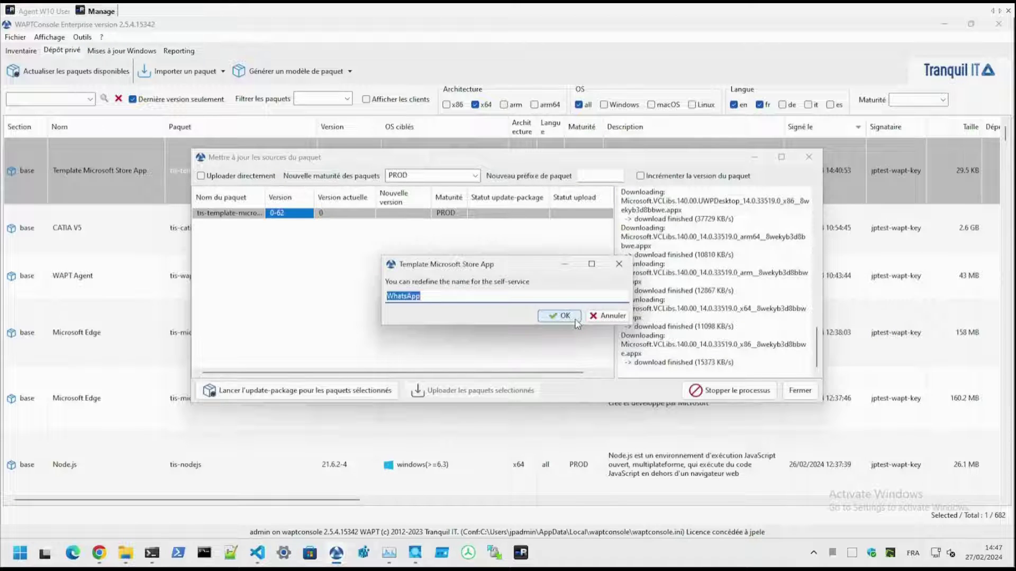
left_click(574, 318)
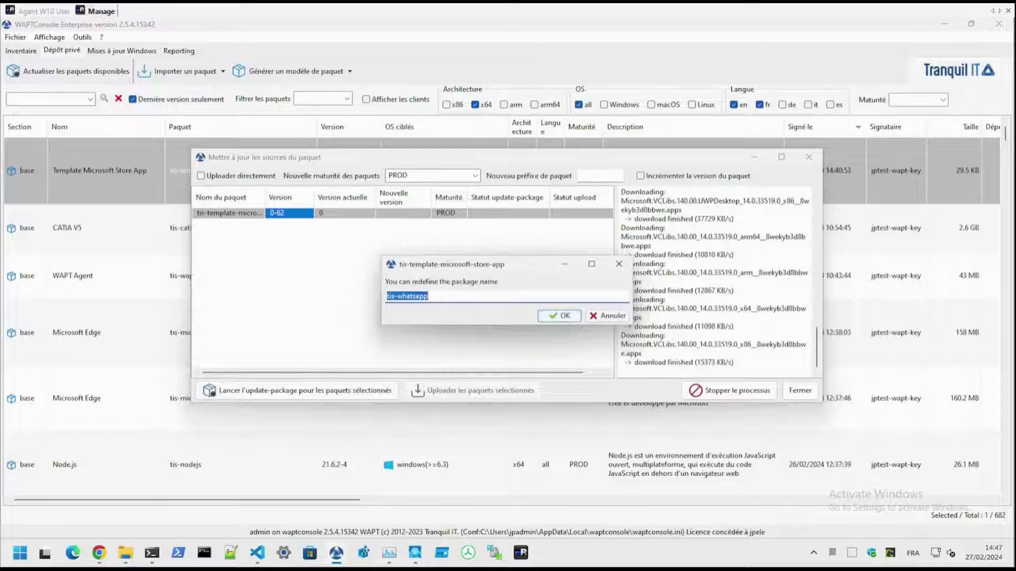
- Keep tis-whatsapp as the package name and confirm it
left_click(397, 297)
type("meta")
key("BackSpace")
key("BackSpace")
key("BackSpace")
key("BackSpace")
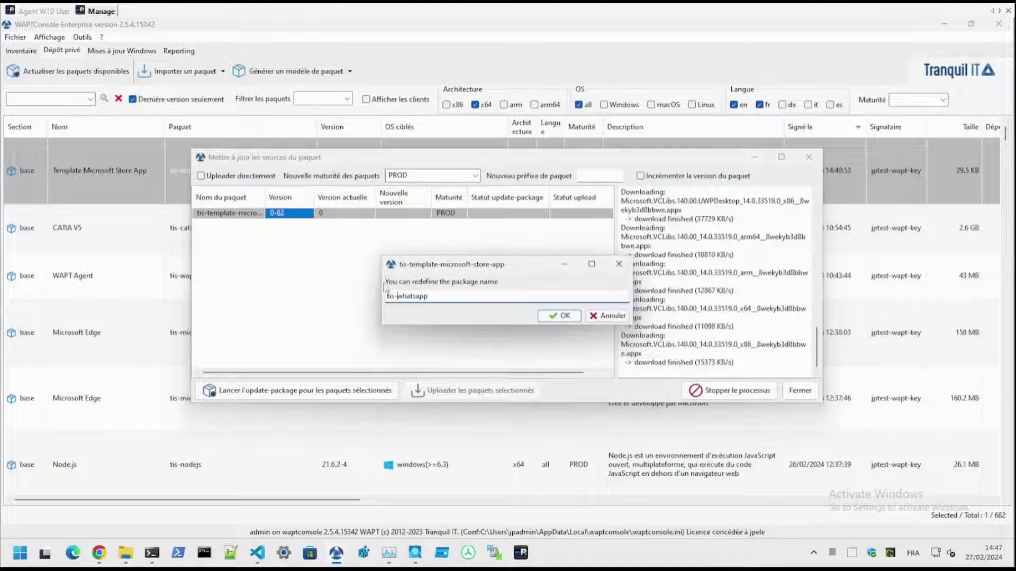
left_click(559, 320)
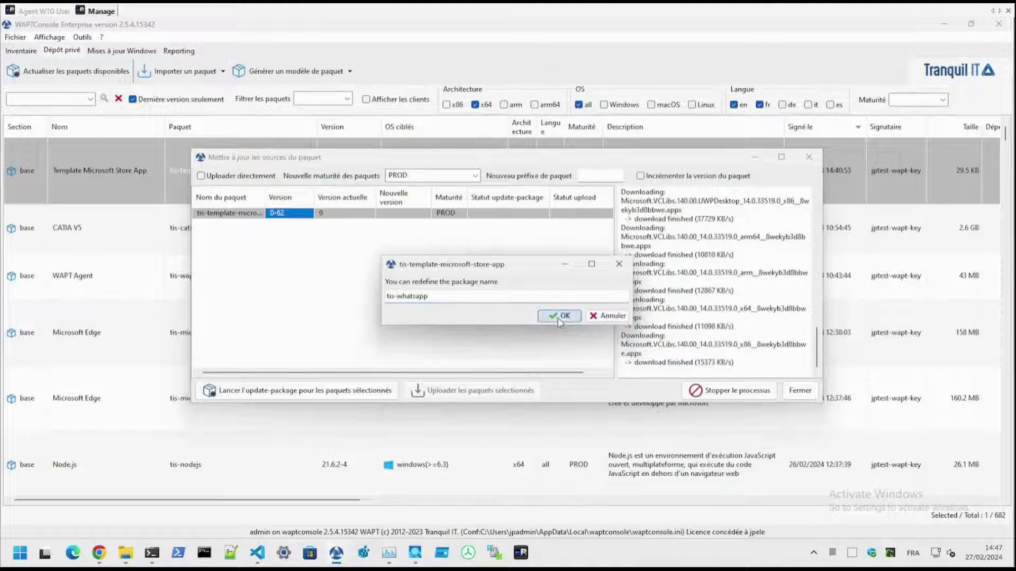
- Review and accept the proposed package description, and choose the package category for WhatsApp
key("End")
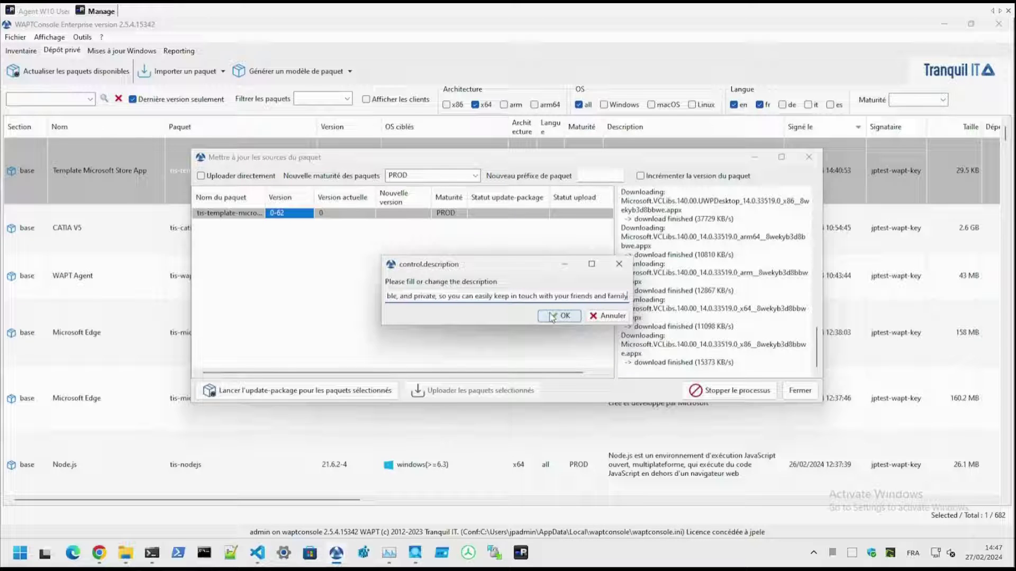
key("Home")
left_click(552, 317)
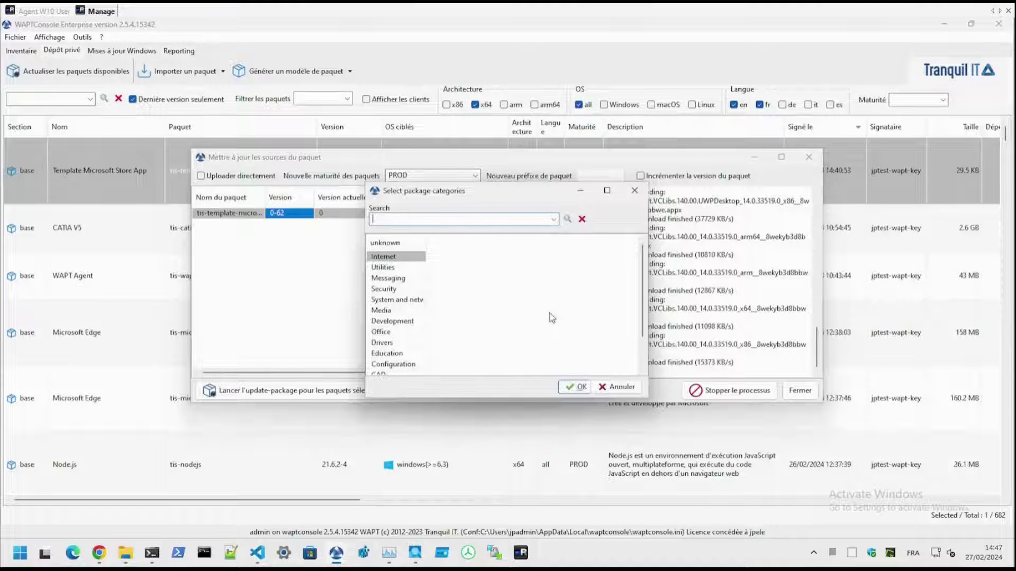
left_click(395, 286)
left_click(577, 387)
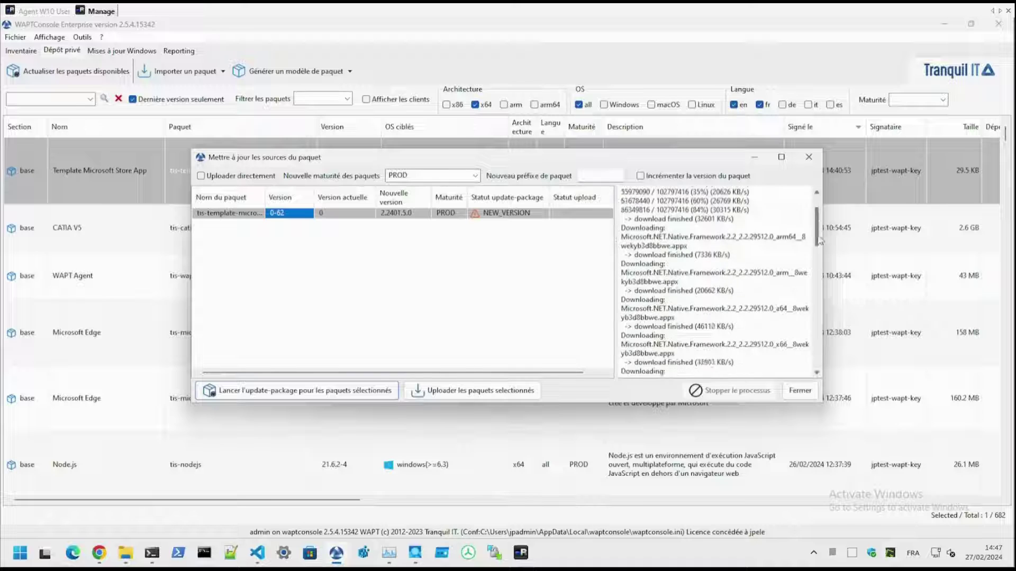
- Upload the generated package to the private repository, close the source update window and select the WhatsApp package
left_click(491, 390)
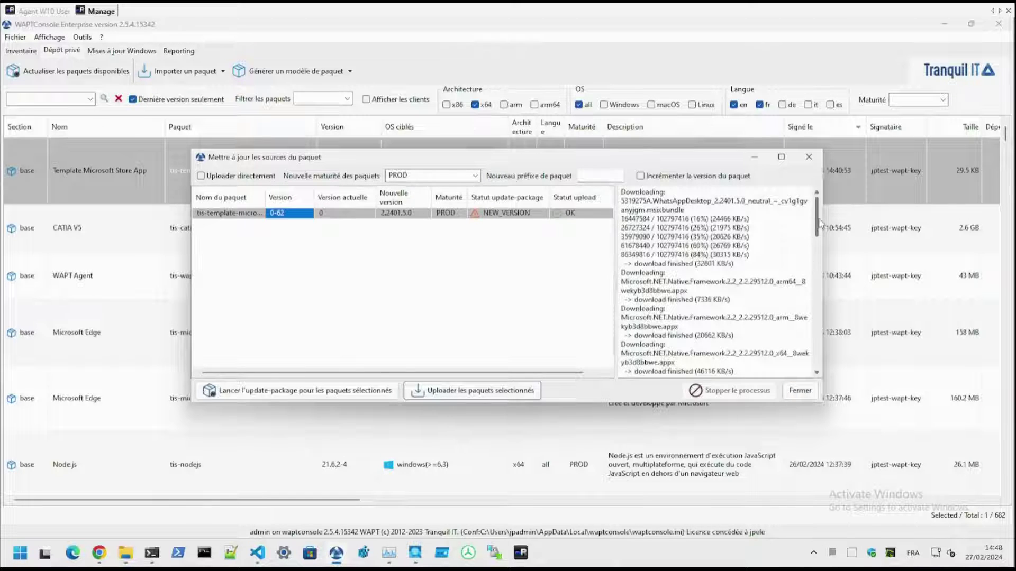
left_click(808, 393)
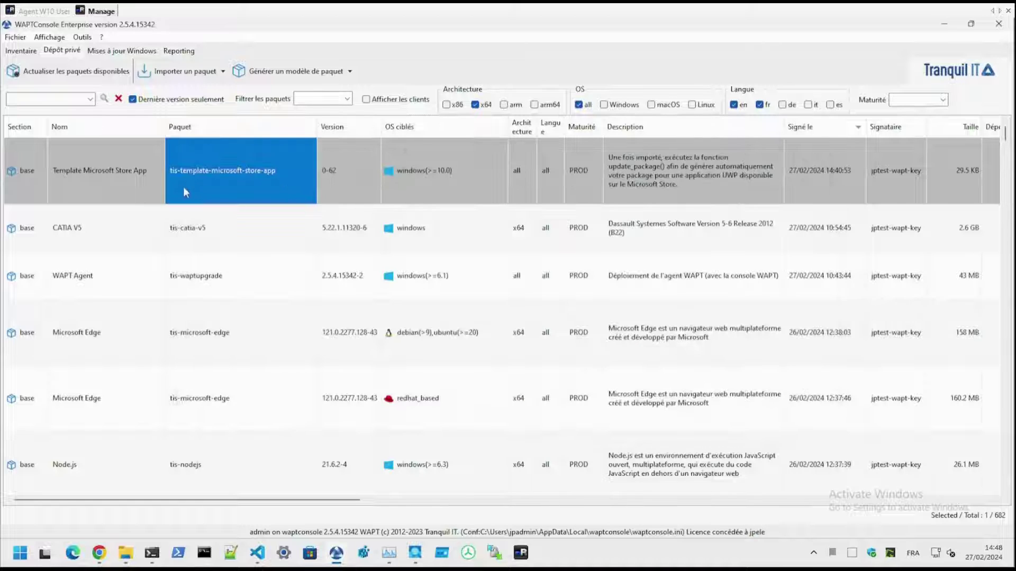
left_click(107, 176)
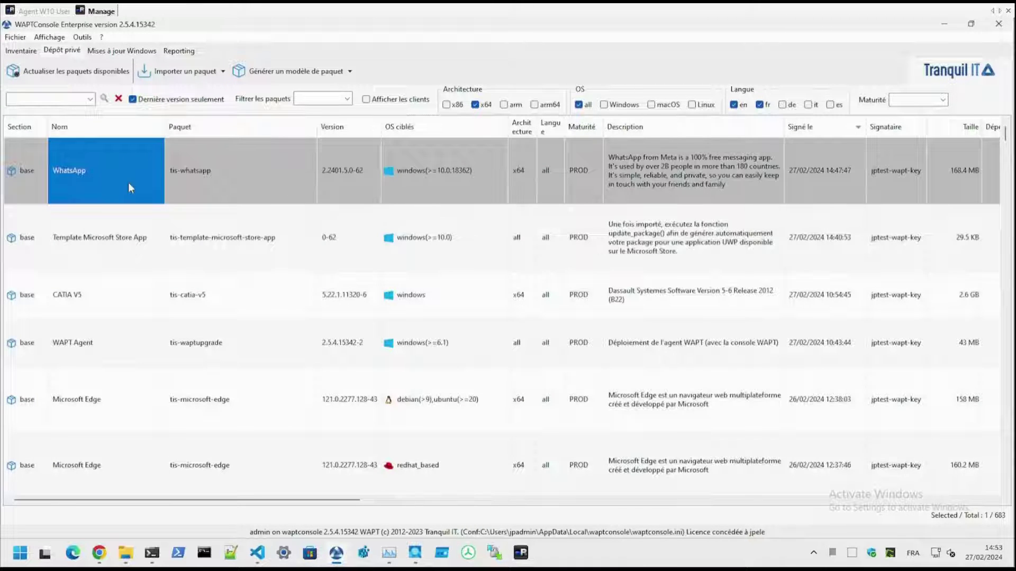
- In the inventory, edit the machine JPE-CLTWIN10 to add tis-whatsapp to its dependencies, and save and apply the change
left_click(16, 51)
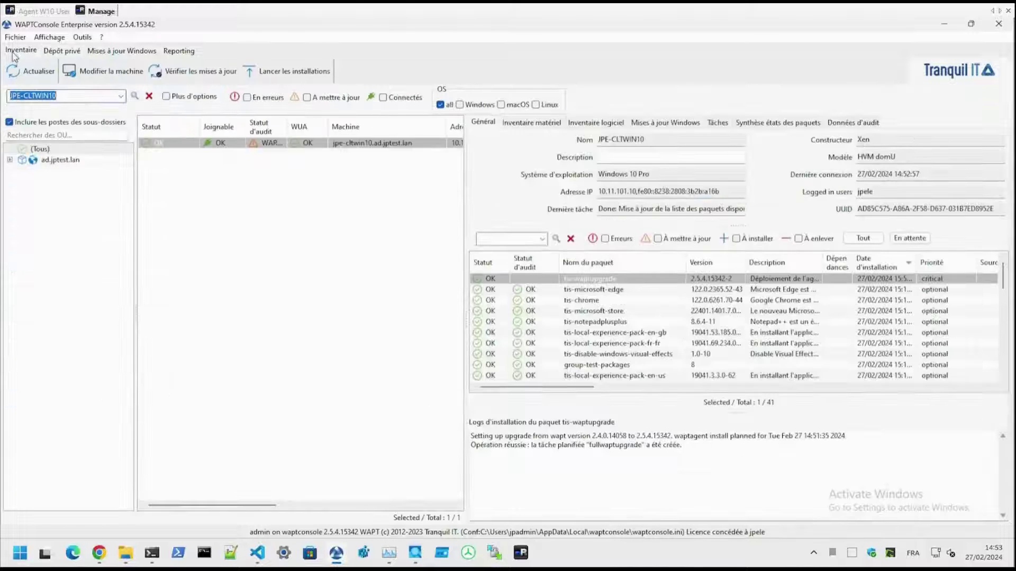
left_click(179, 147)
right_click(178, 148)
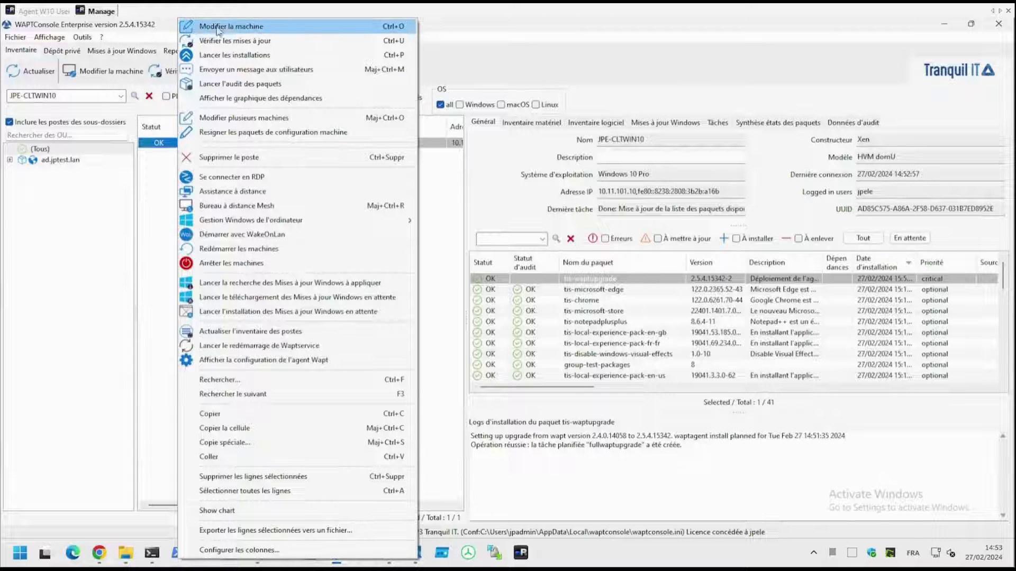
left_click(290, 28)
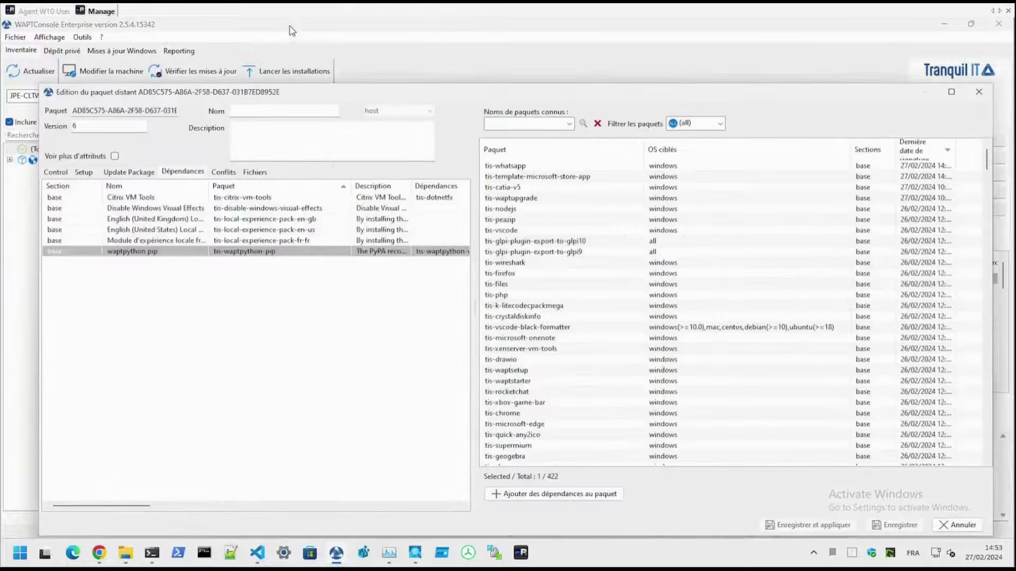
left_click_drag(683, 167, 269, 297)
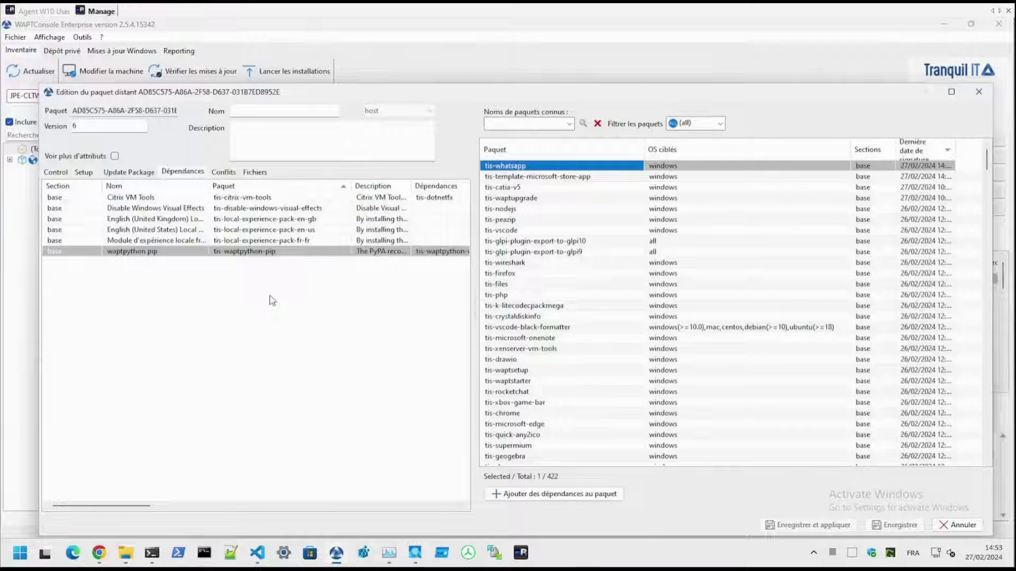
left_click(815, 526)
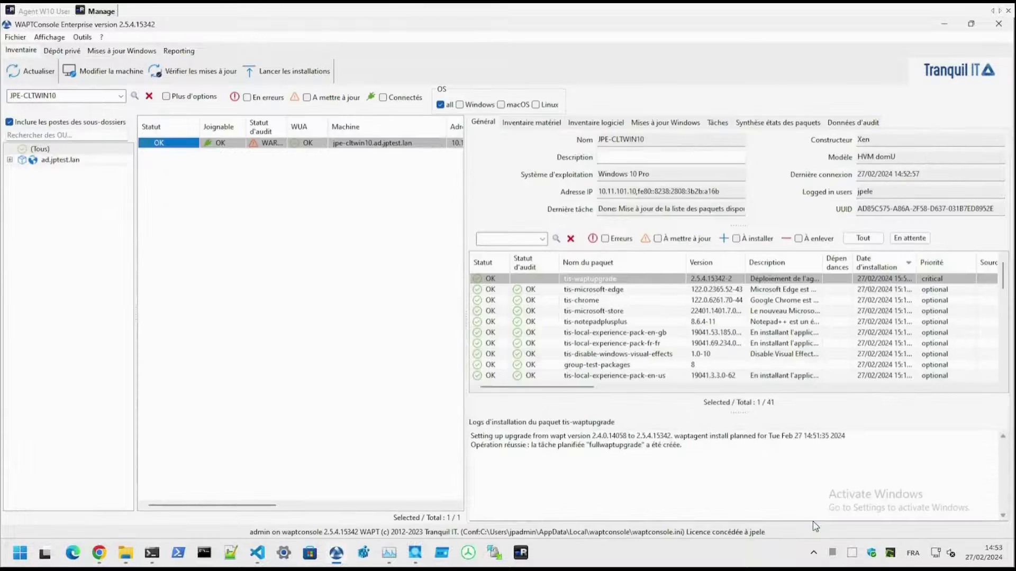
- Check the installation tasks of JPE-CLTWIN10, and launch WhatsApp on the Agent W10 User machine
left_click(723, 125)
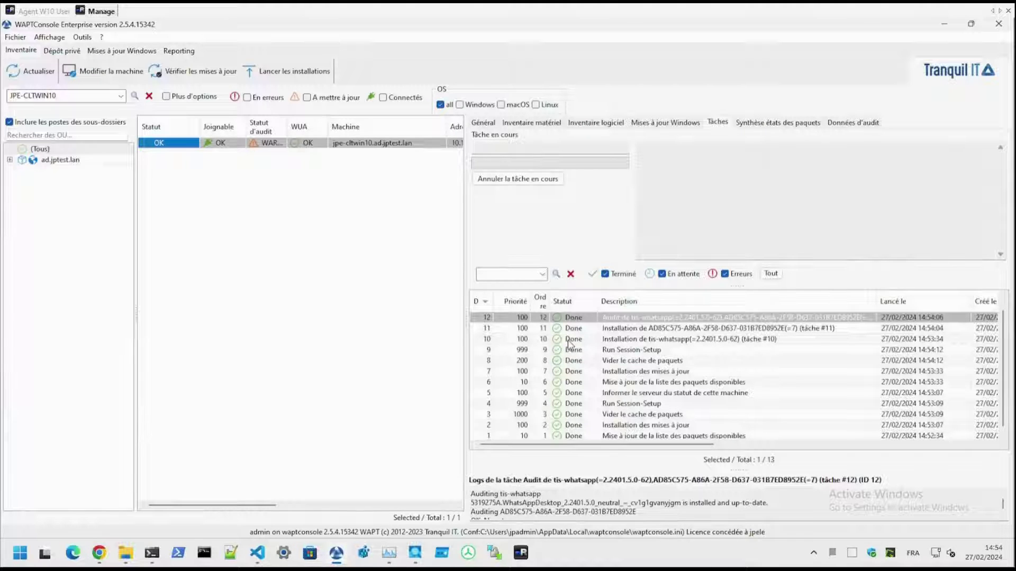
left_click(21, 15)
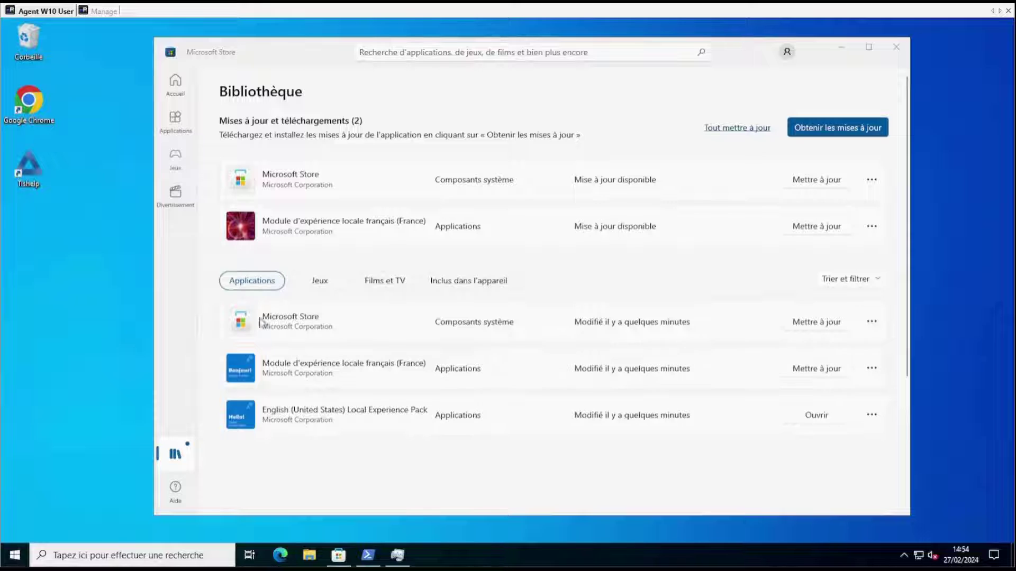
left_click(14, 555)
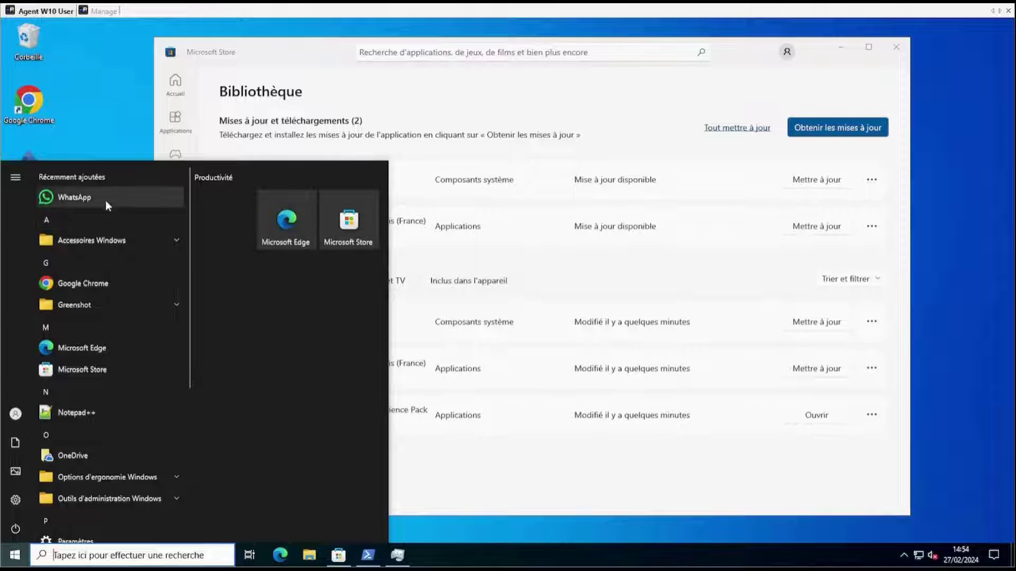
left_click(74, 198)
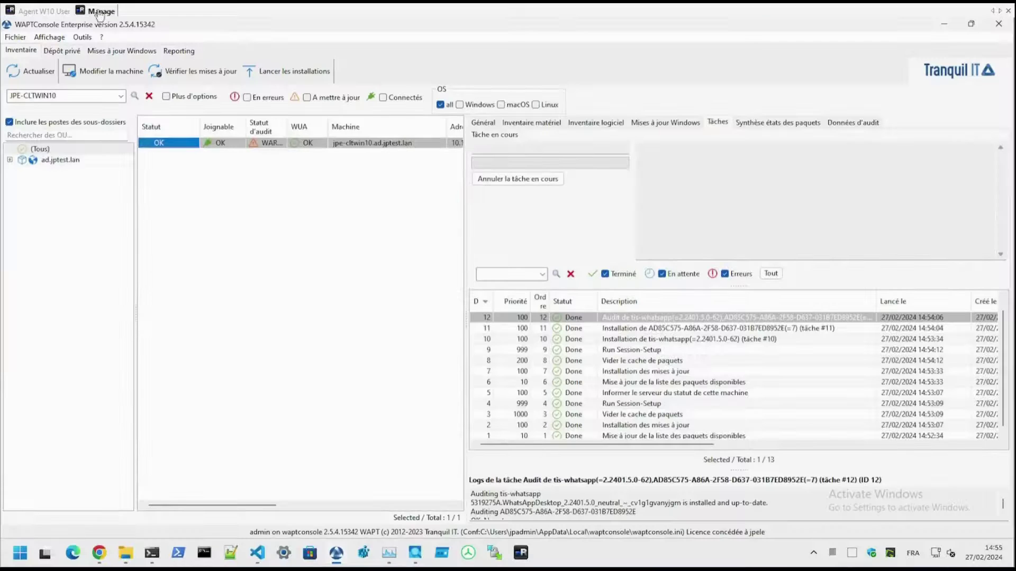
- On the Manage machine, return to the private repository and show the available actions for the tis-template-microsoft-store-app package
left_click(102, 11)
left_click(476, 123)
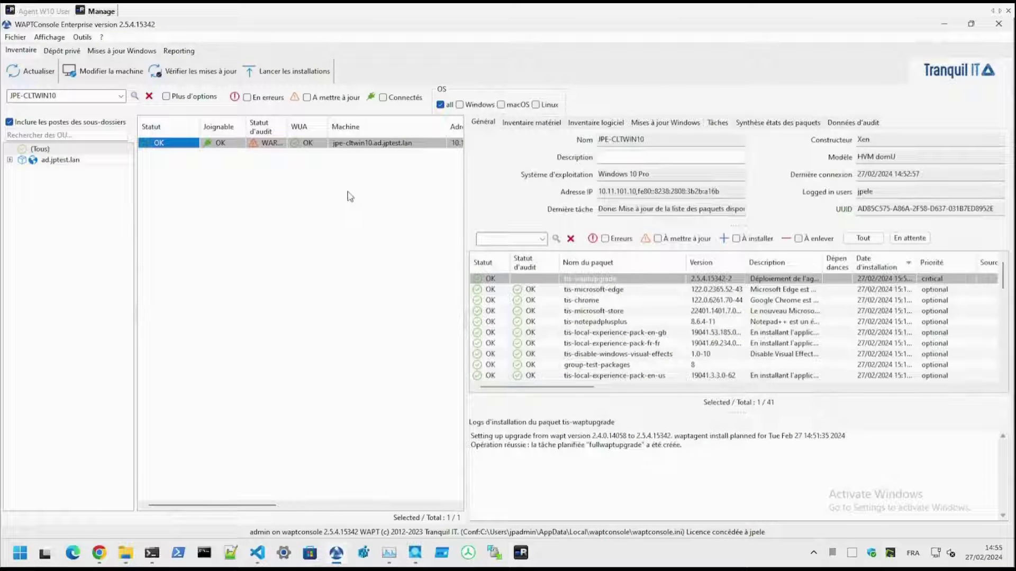
left_click(54, 53)
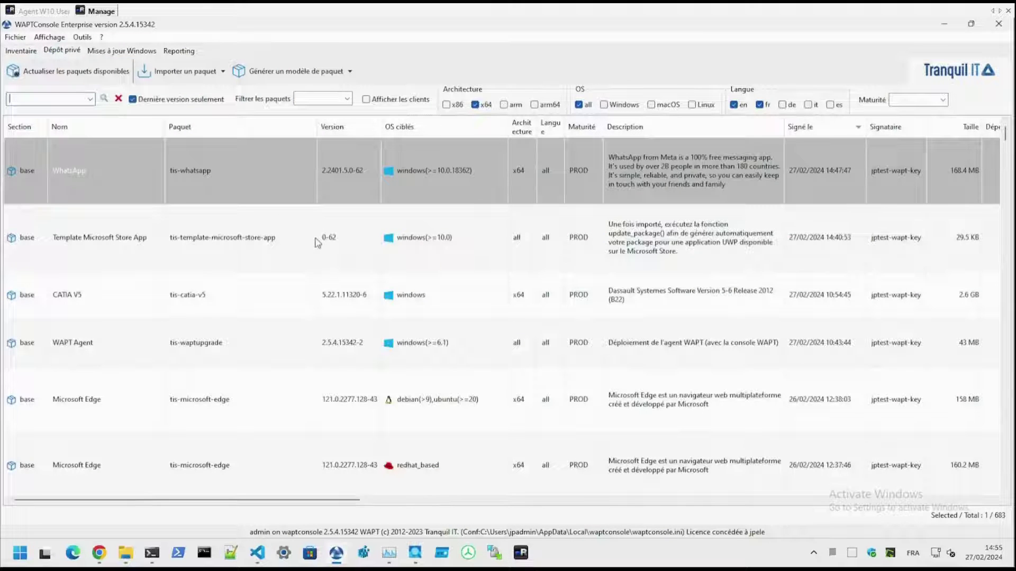
left_click(303, 238)
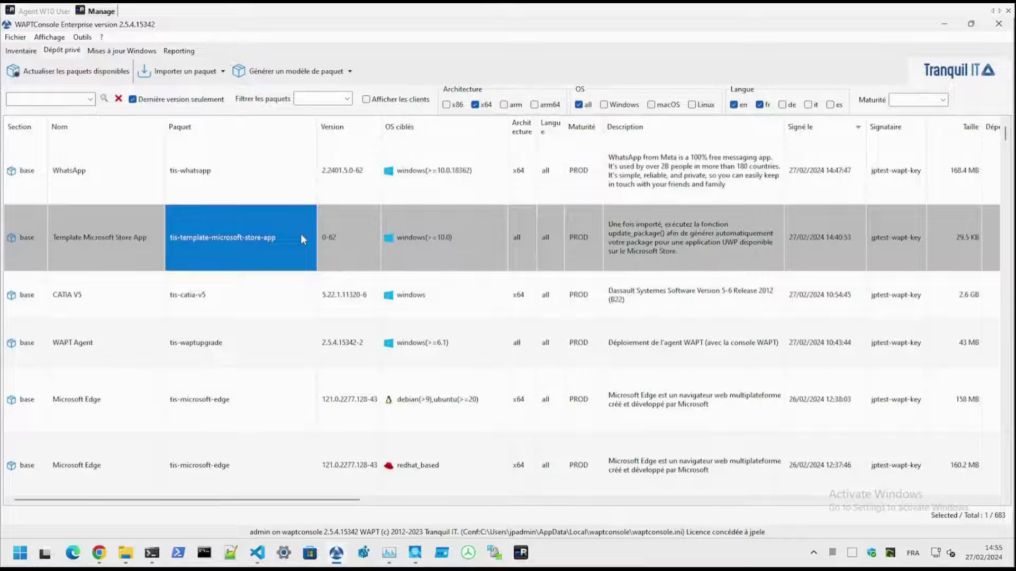
right_click(300, 237)
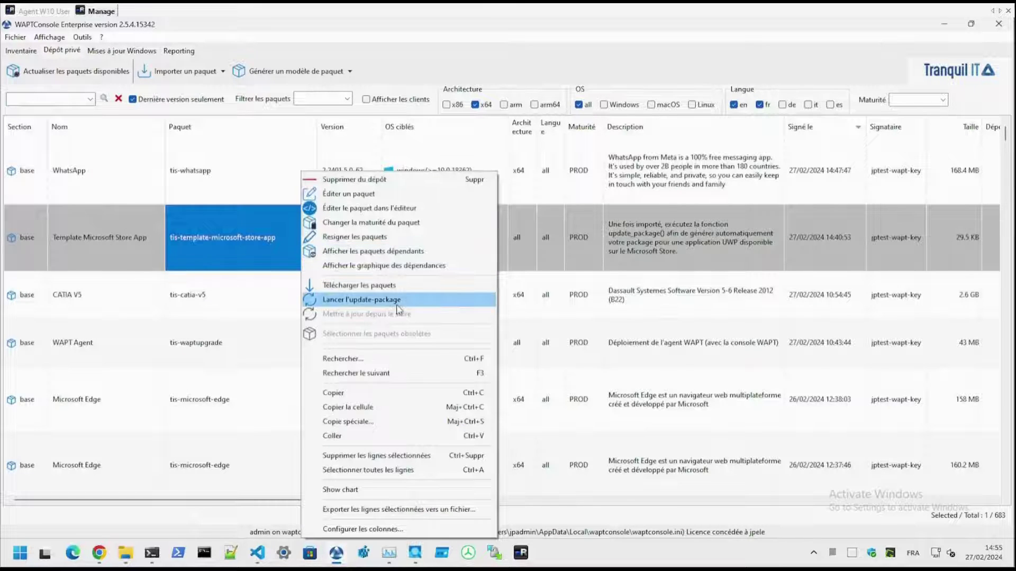